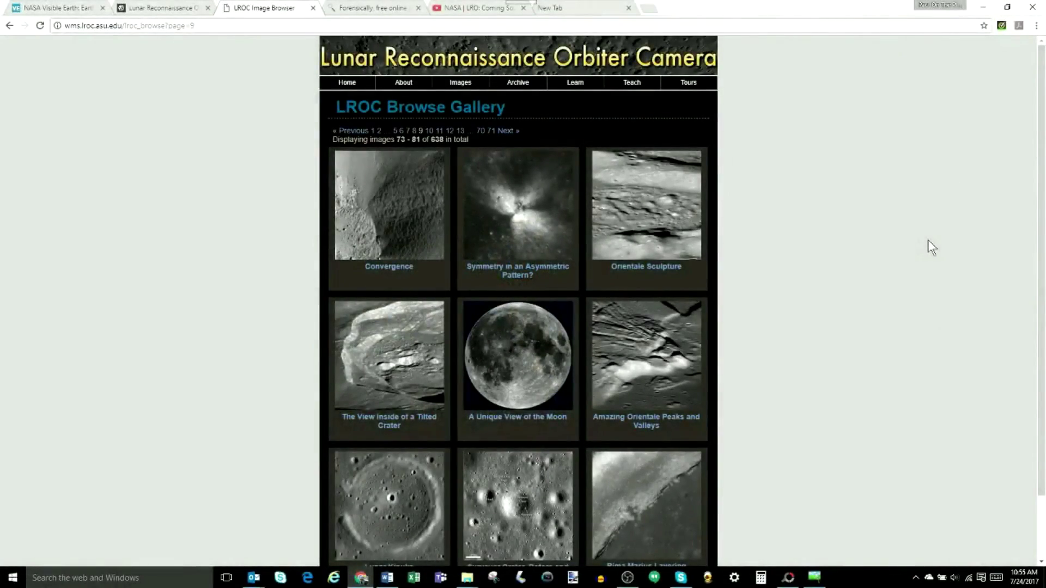
- Browse the LROC gallery, then open earthriselunarlimb_lro.jpg from the Earthrise Reimagined Images & Animations list
click(430, 131)
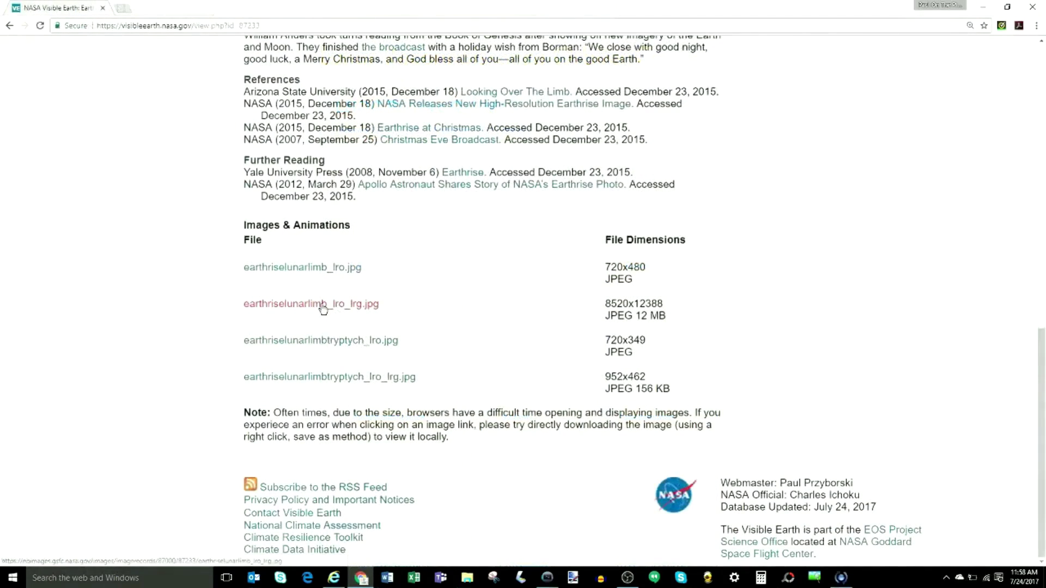
click(323, 306)
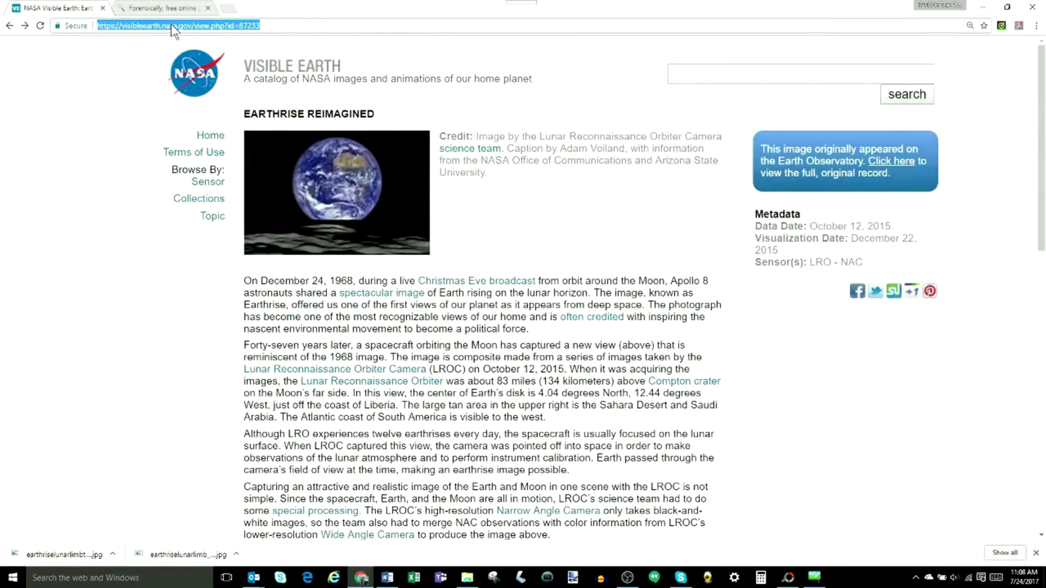
drag(539, 137, 723, 137)
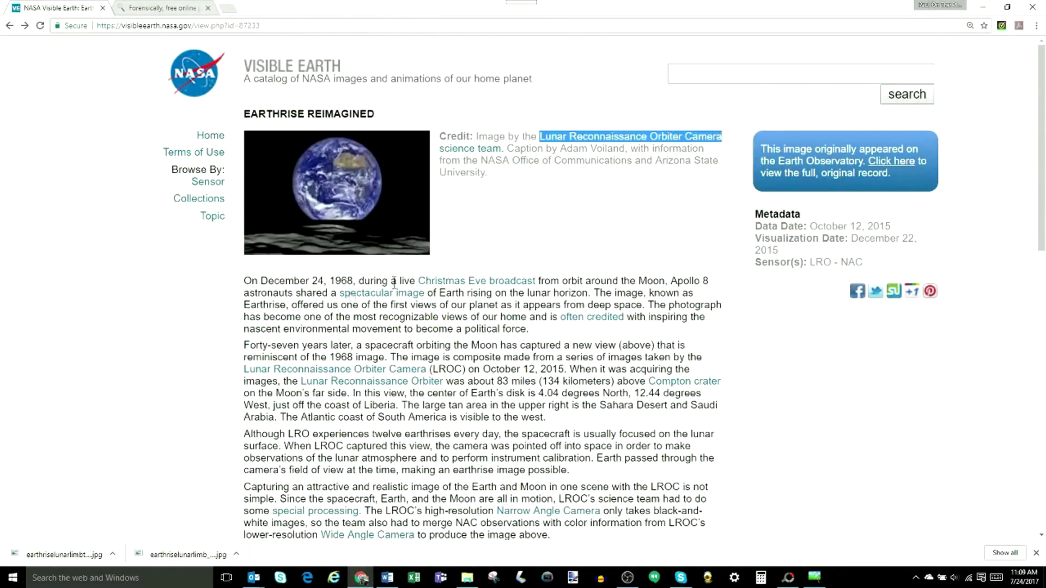
click(171, 305)
scroll(187, 312, down, 6)
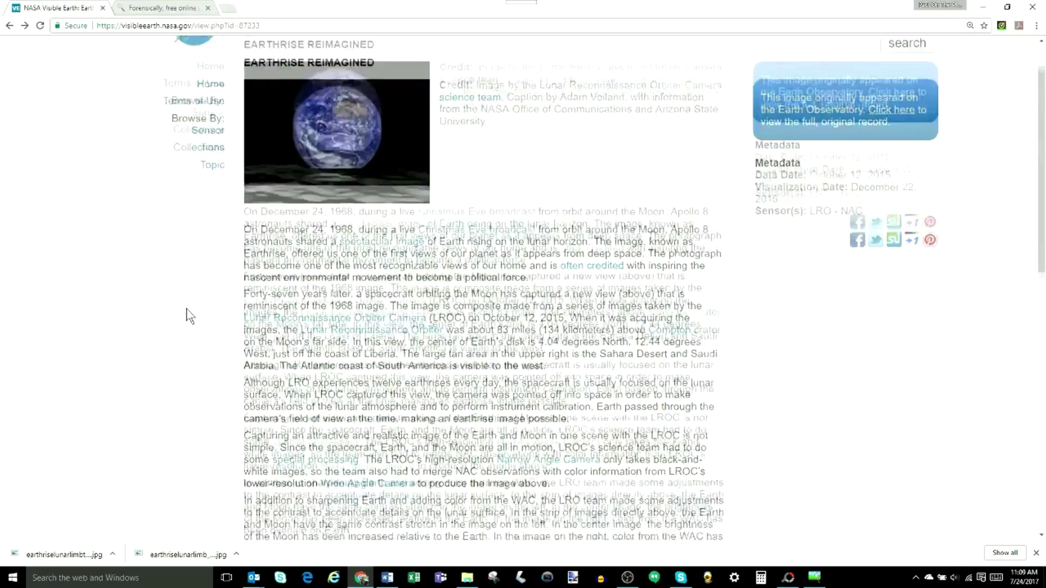
scroll(187, 315, down, 5)
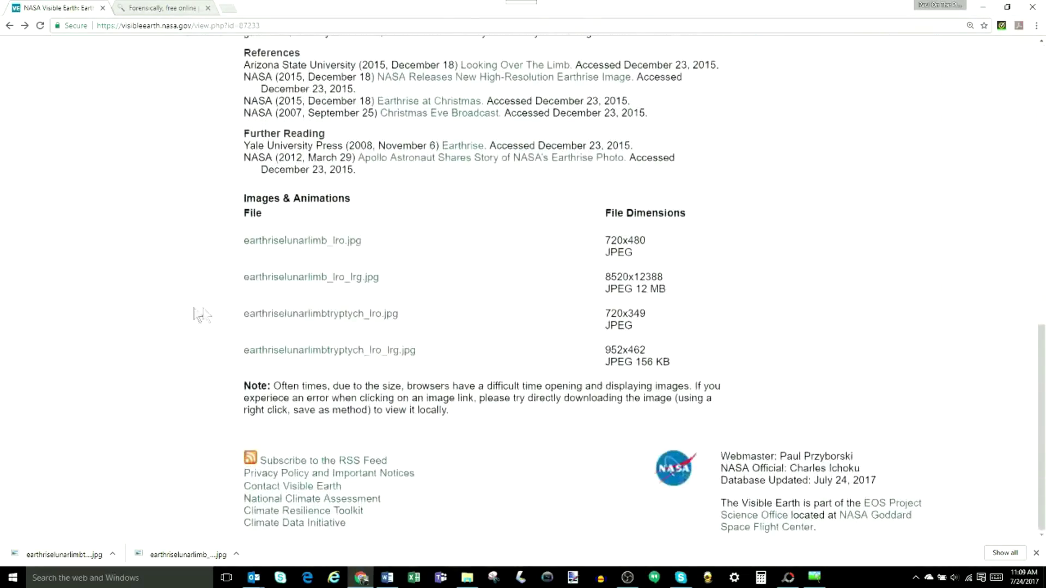
click(302, 243)
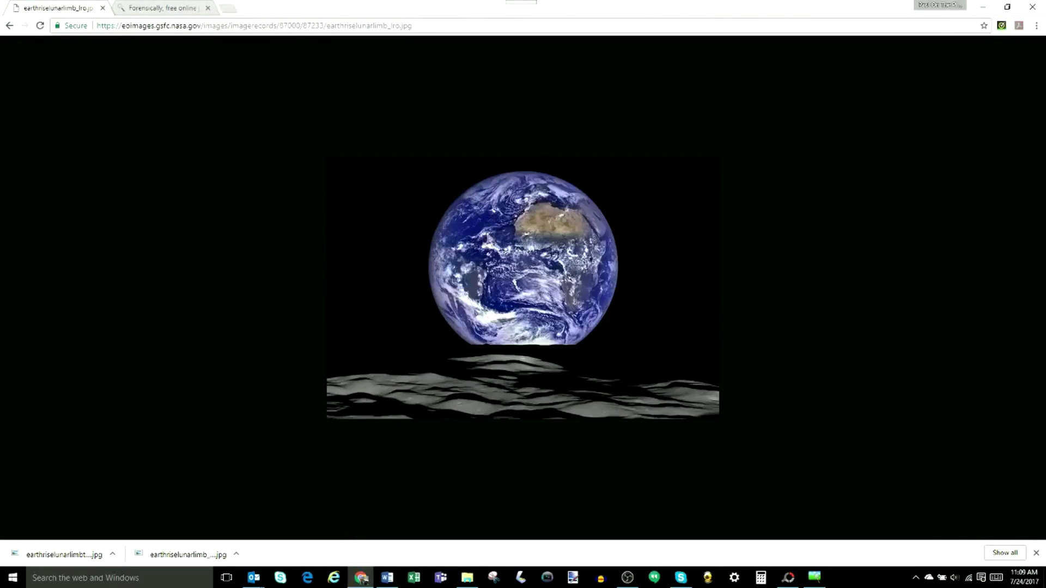
- Save the standard Earthrise image into a new Desktop folder named 'LRO'
right_click(509, 252)
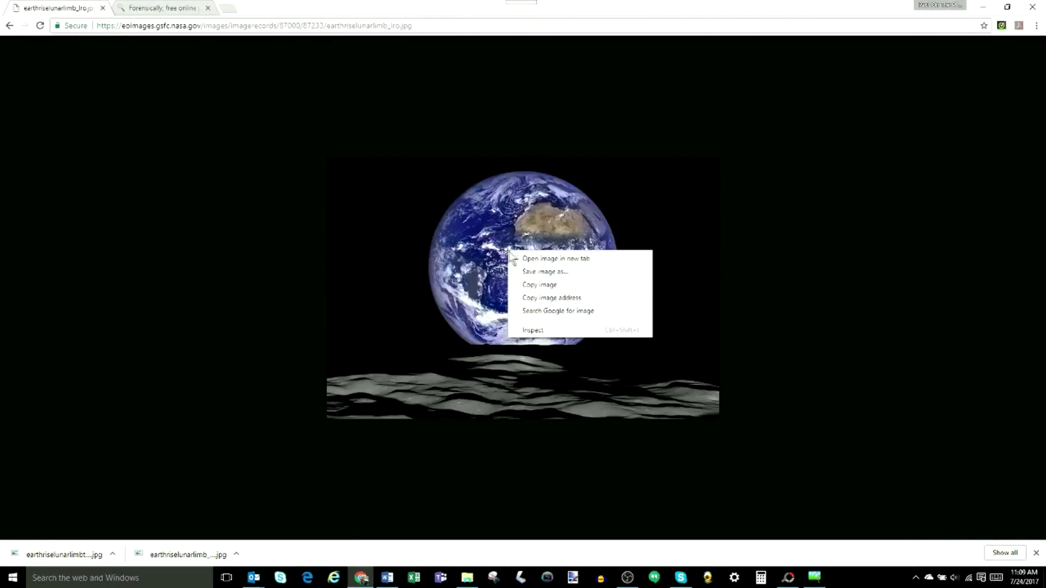
click(551, 272)
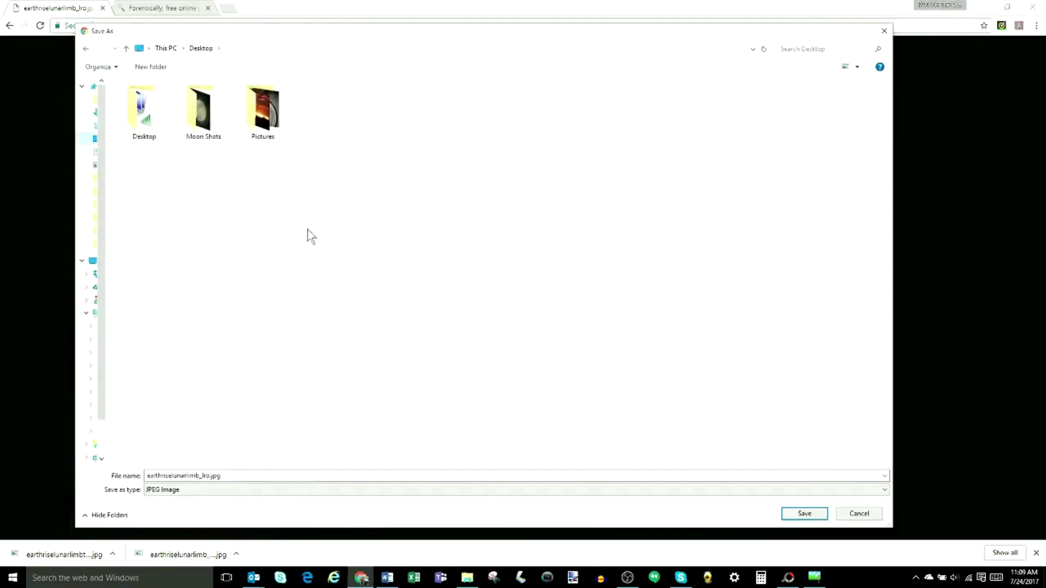
click(151, 66)
text(LRO)
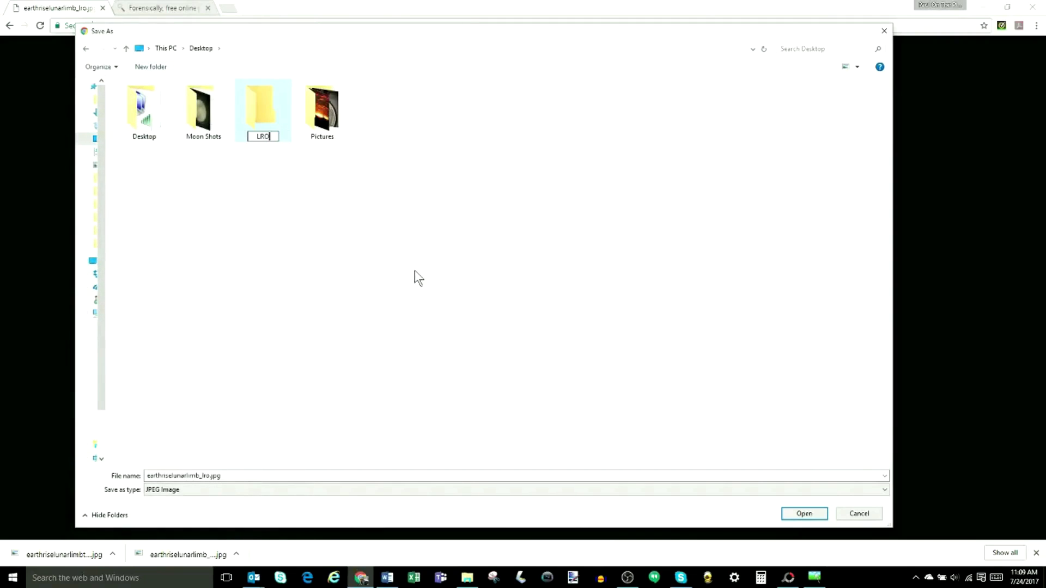
key(Return)
double_click(202, 114)
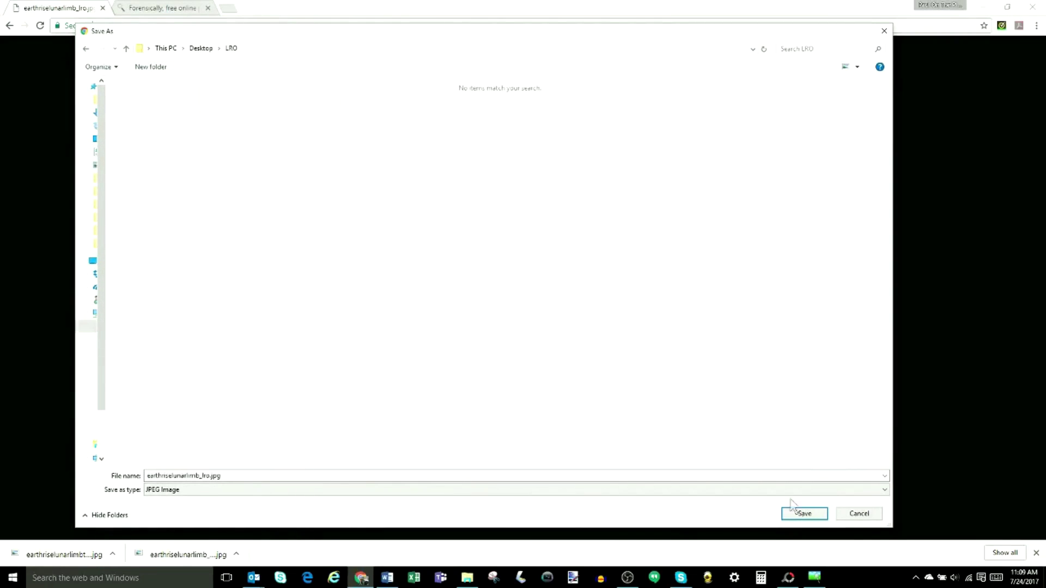
click(810, 516)
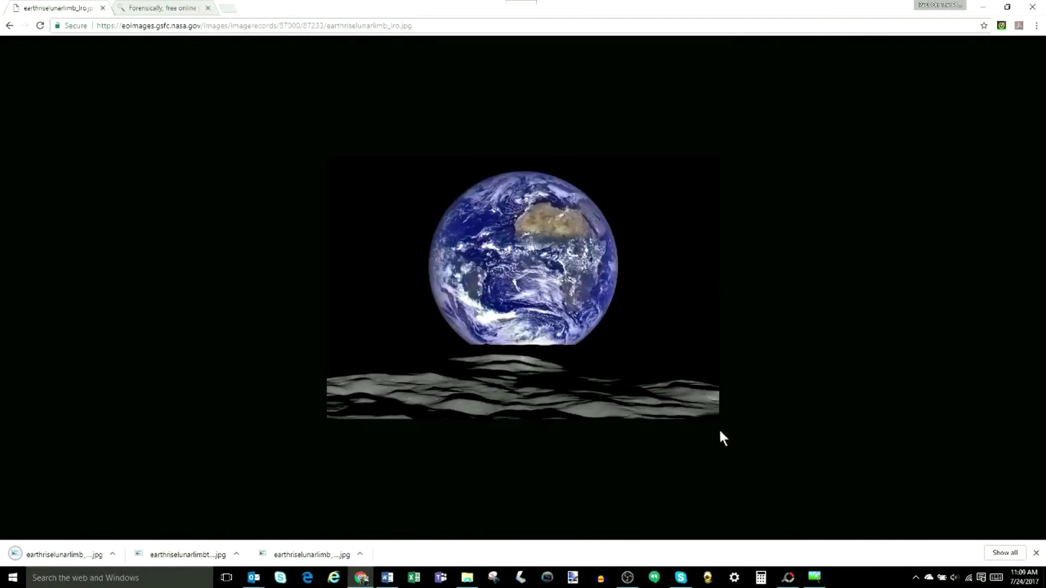
click(1037, 554)
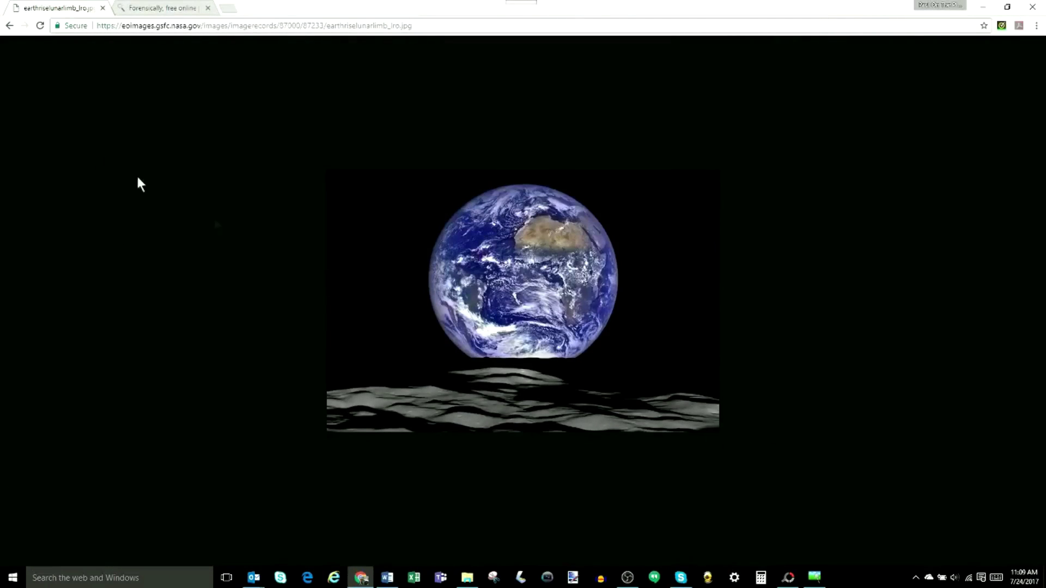
- Save the large earthriselunarlimb_lro_lrg.jpg image into the LRO folder
click(9, 25)
click(317, 304)
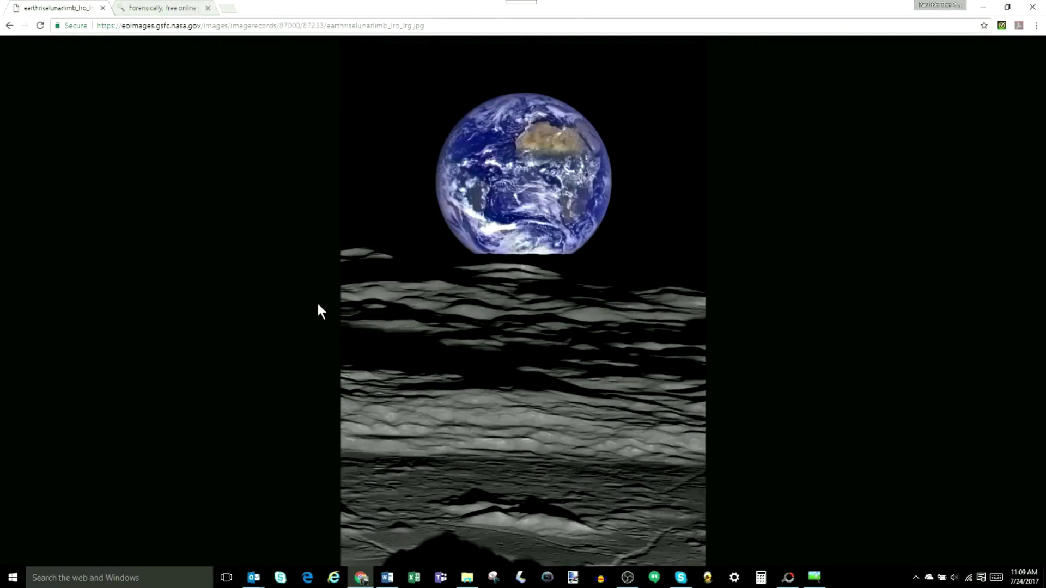
key(ctrl+s)
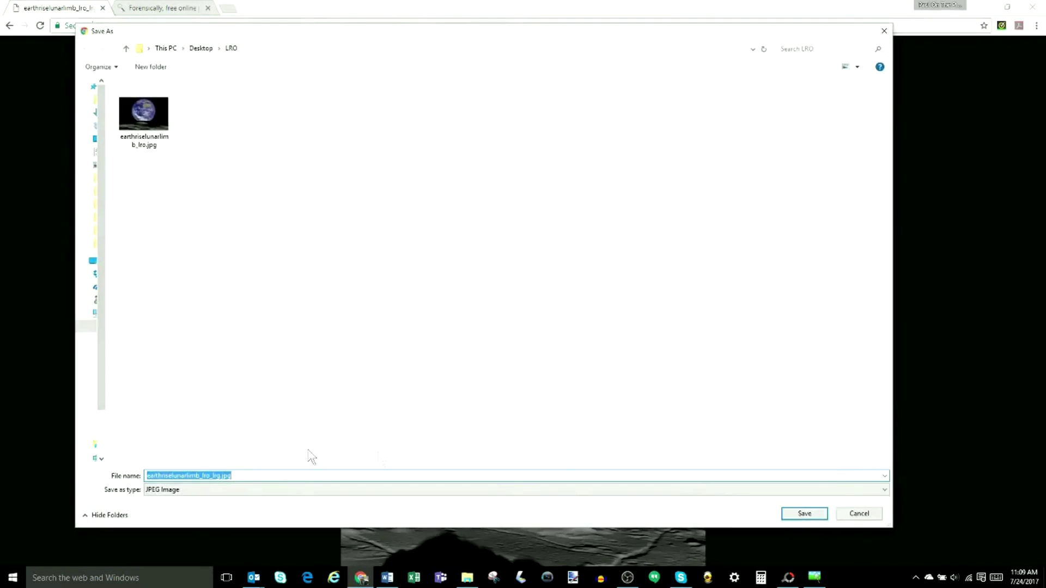
key(Return)
- Save the earthriselunarlimbtryptych_lro.jpg triptych into LRO and return to the Earthrise Reimagined page
click(9, 26)
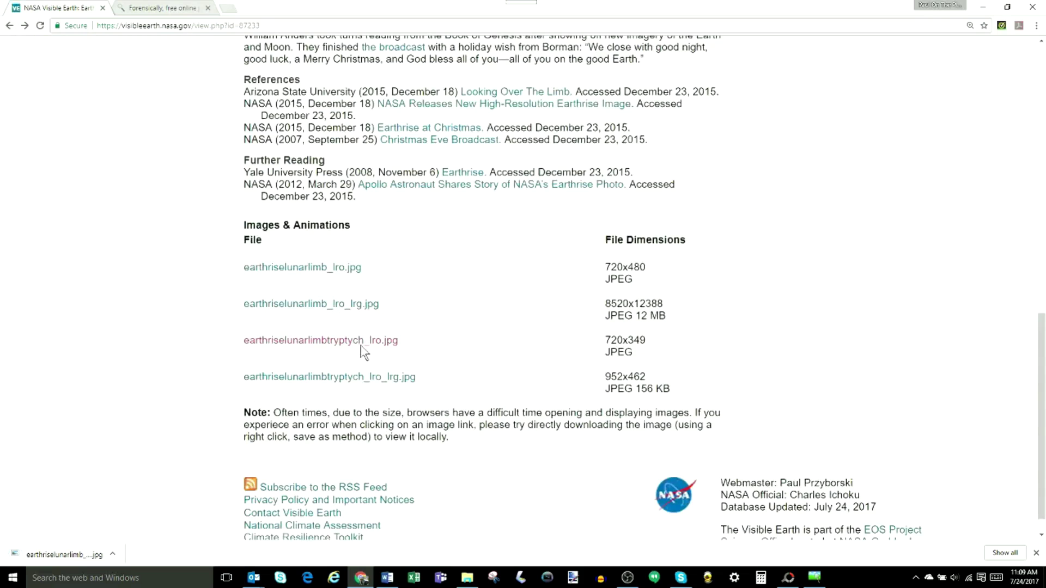
click(360, 344)
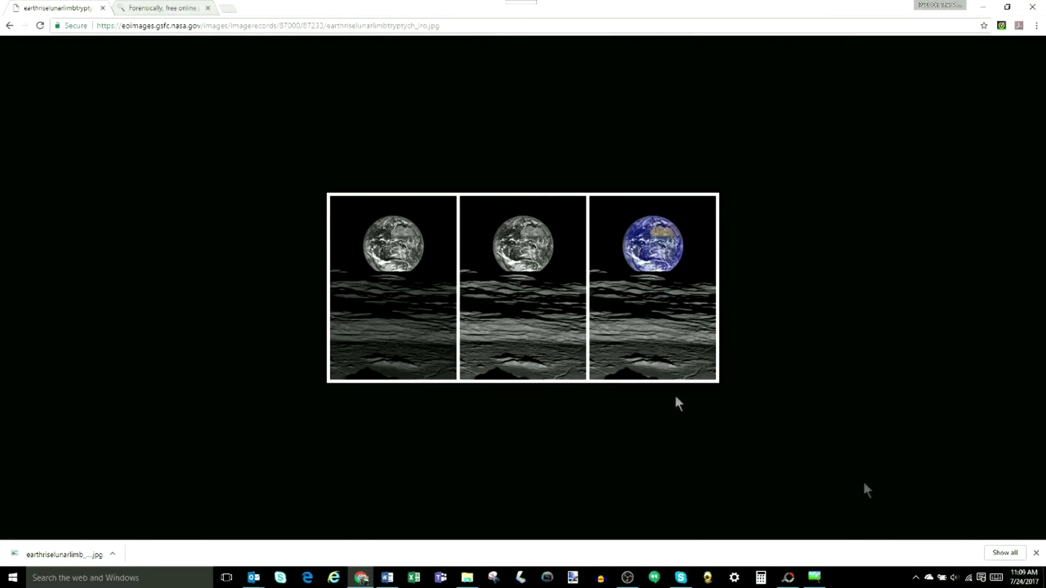
right_click(475, 276)
click(522, 295)
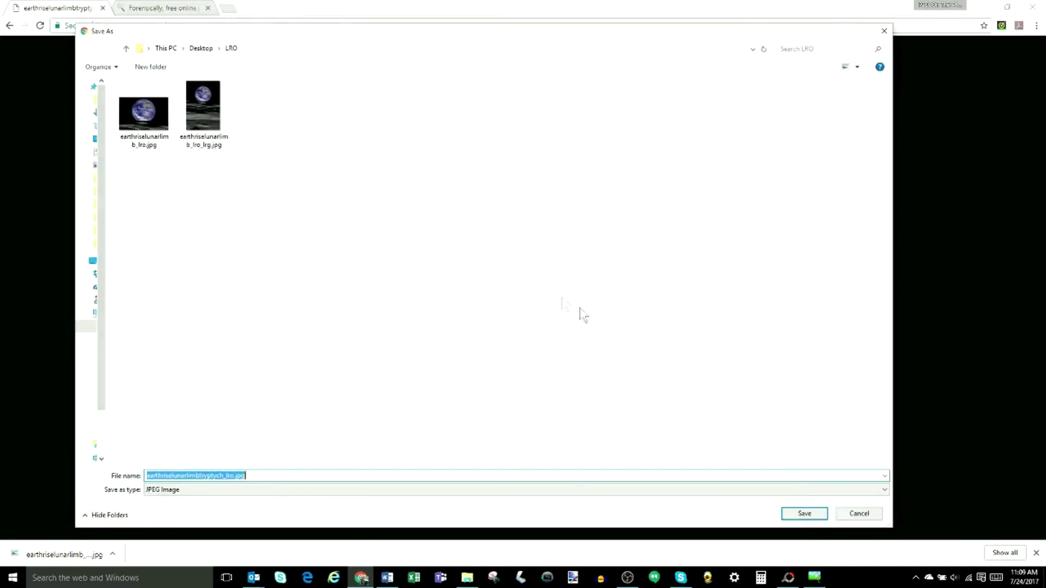
click(808, 513)
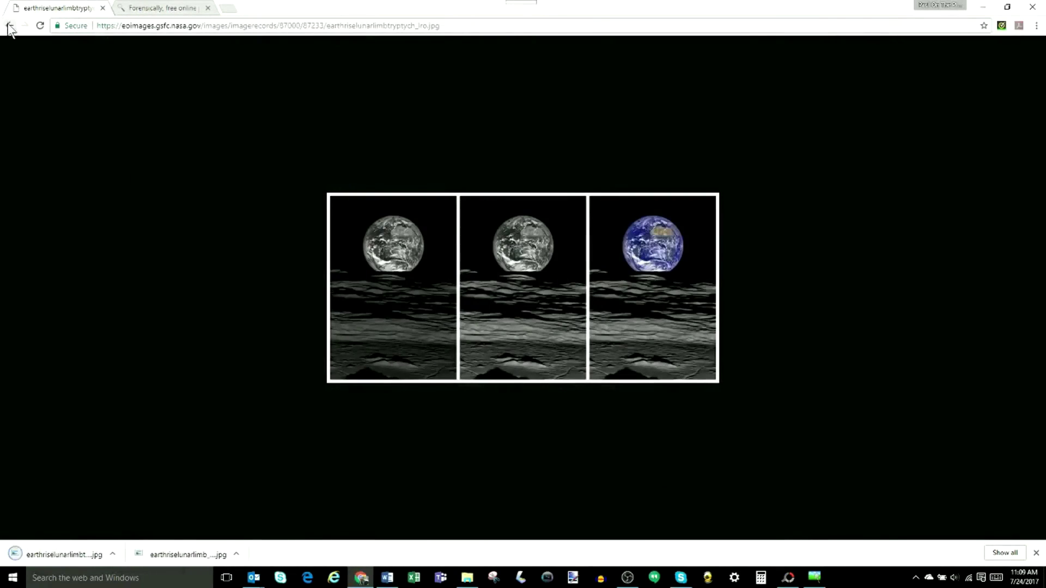
click(10, 25)
scroll(189, 276, up, 8)
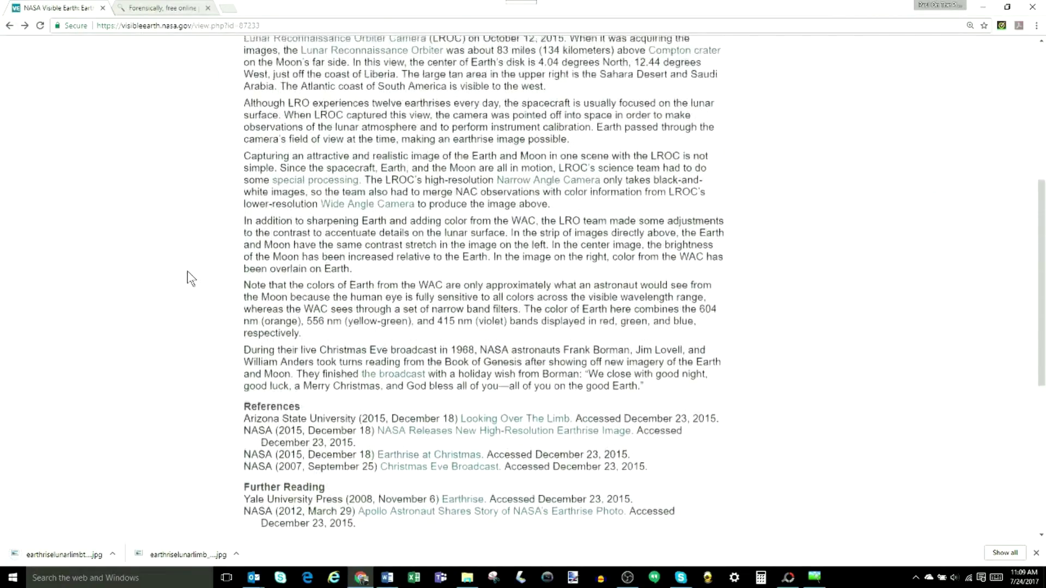
scroll(258, 286, up, 1)
- Load the triptych from the LRO folder into the Editor, preview raised Gamma Bright, then cancel
click(788, 579)
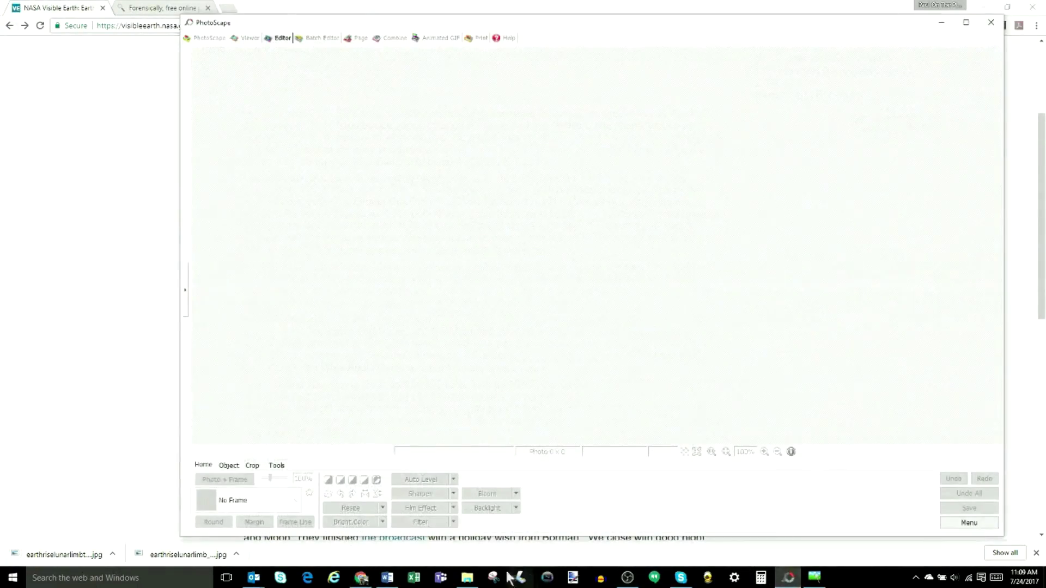
click(467, 578)
double_click(157, 308)
drag(220, 229, 574, 63)
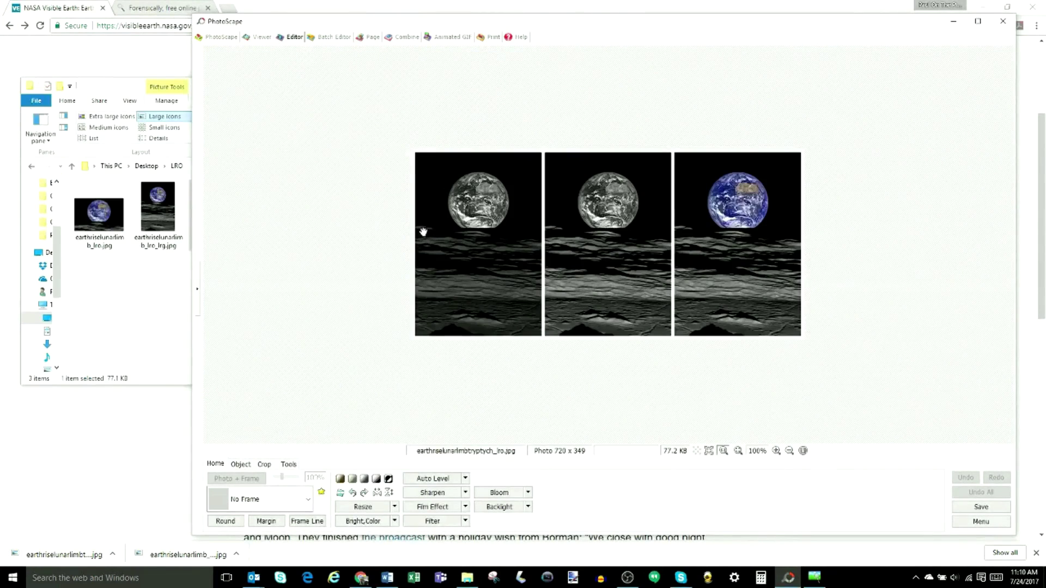
click(366, 521)
drag(355, 461, 401, 469)
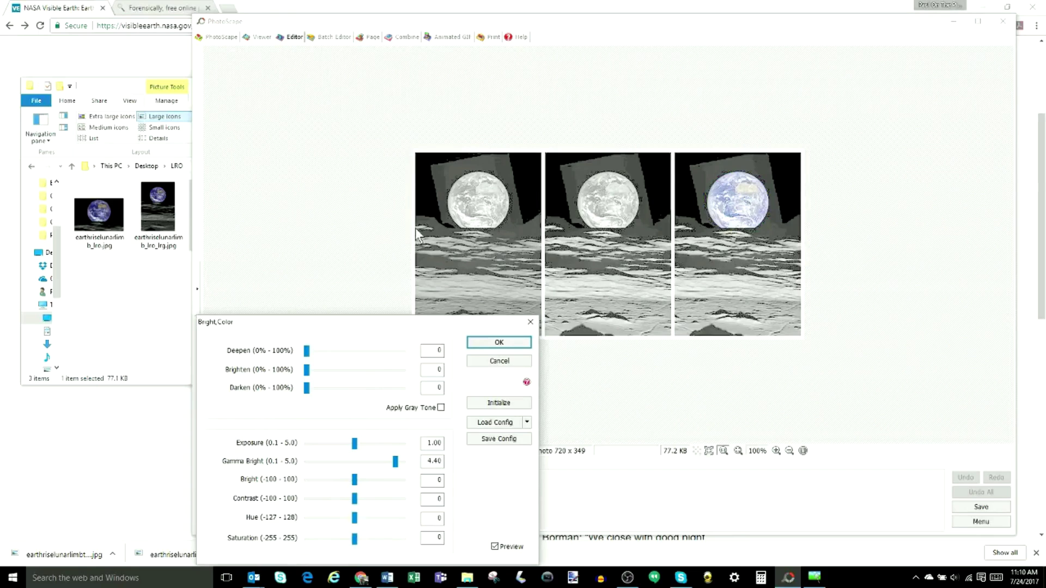
click(497, 361)
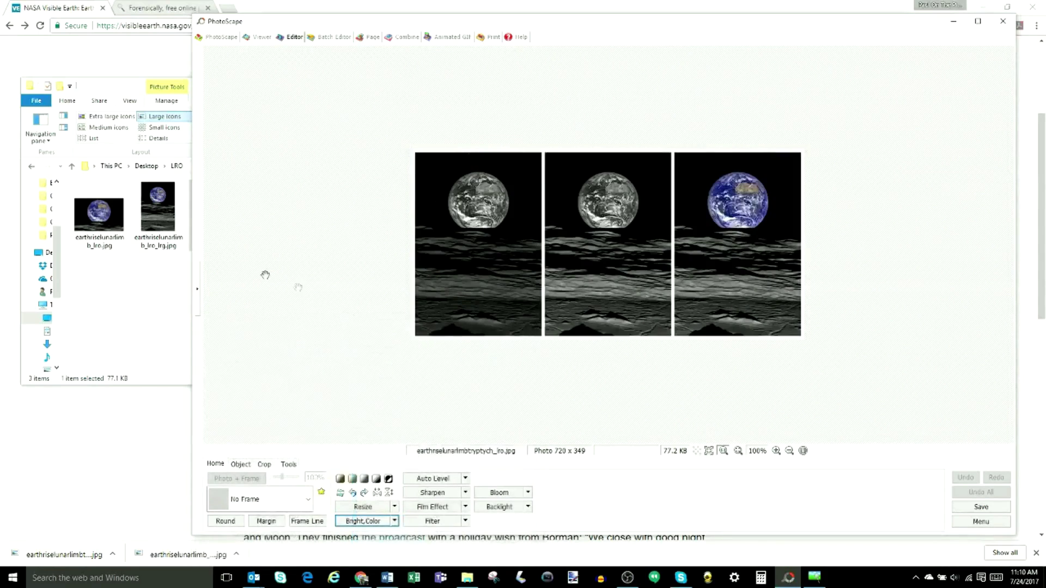
- Preview Gamma Bright 5.00 on the large image, cancel it, then load the 720x480 version
drag(158, 226, 553, 267)
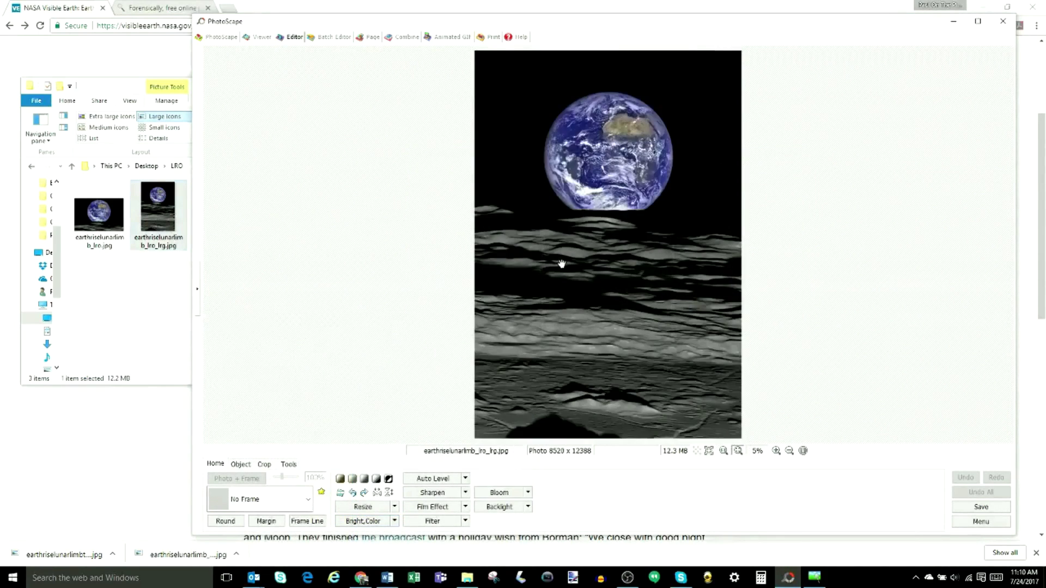
click(353, 522)
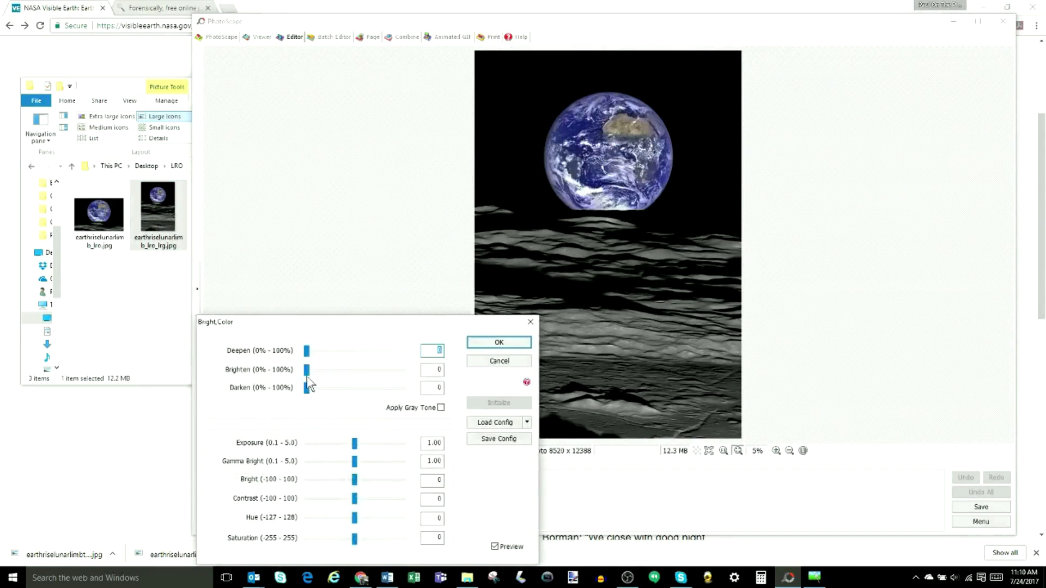
drag(355, 463, 402, 462)
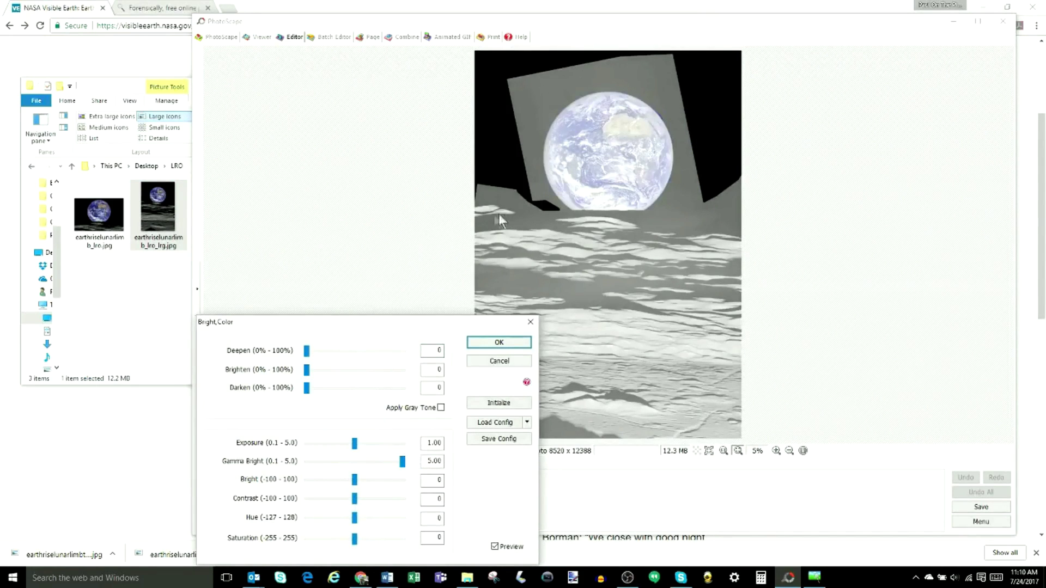
drag(434, 329, 315, 298)
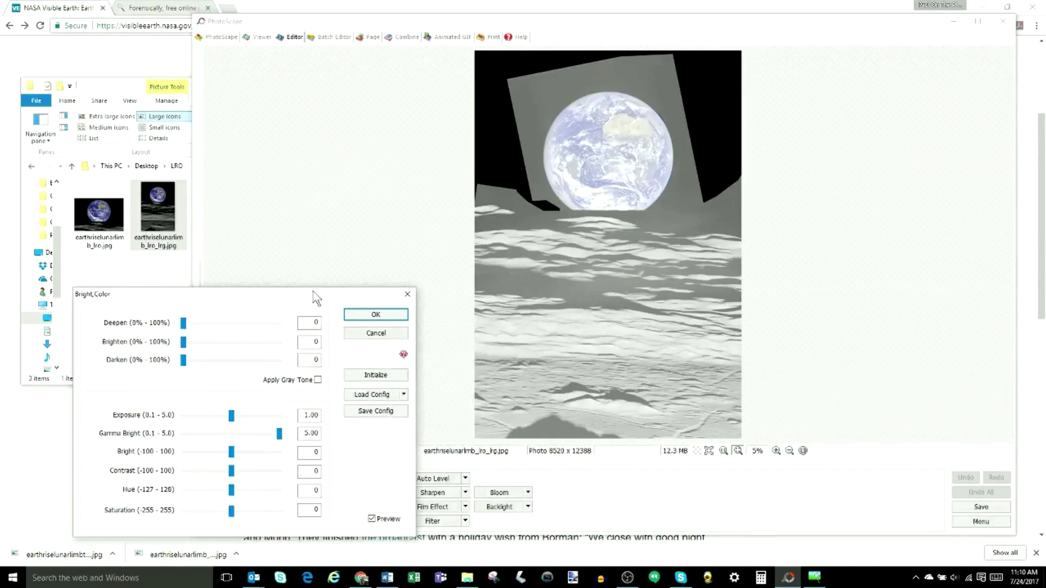
click(388, 334)
drag(99, 214, 563, 249)
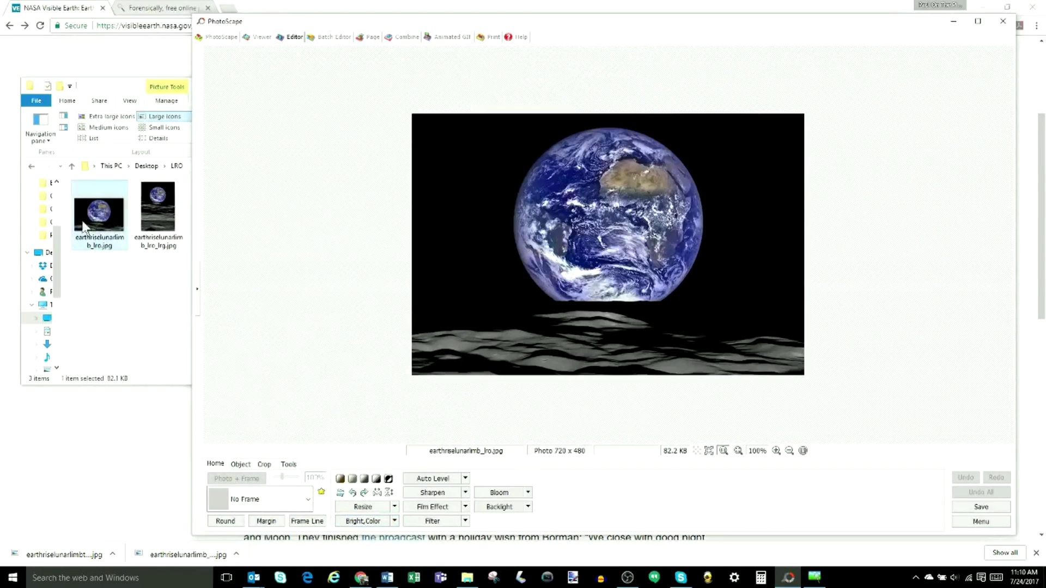
- Apply Gamma Bright 4.80 to the earthrise photo in Bright,Color
click(362, 521)
drag(361, 462, 396, 463)
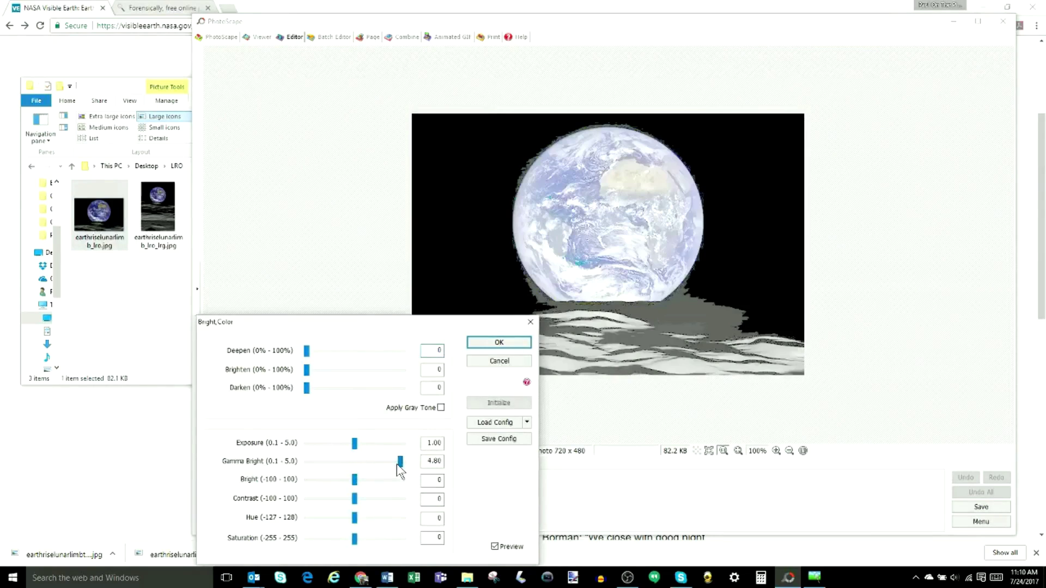
drag(387, 322, 229, 290)
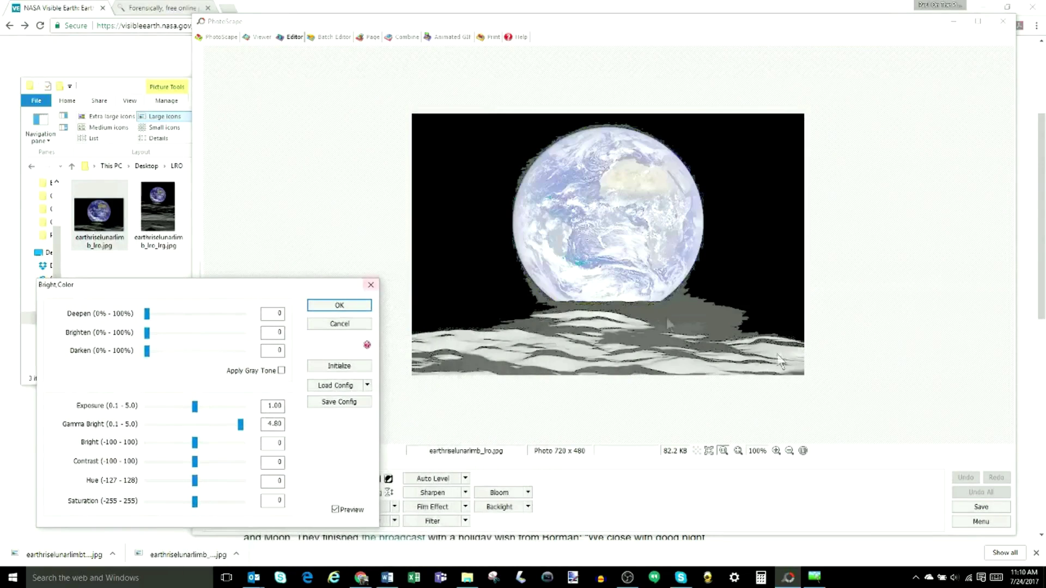
click(776, 451)
click(339, 305)
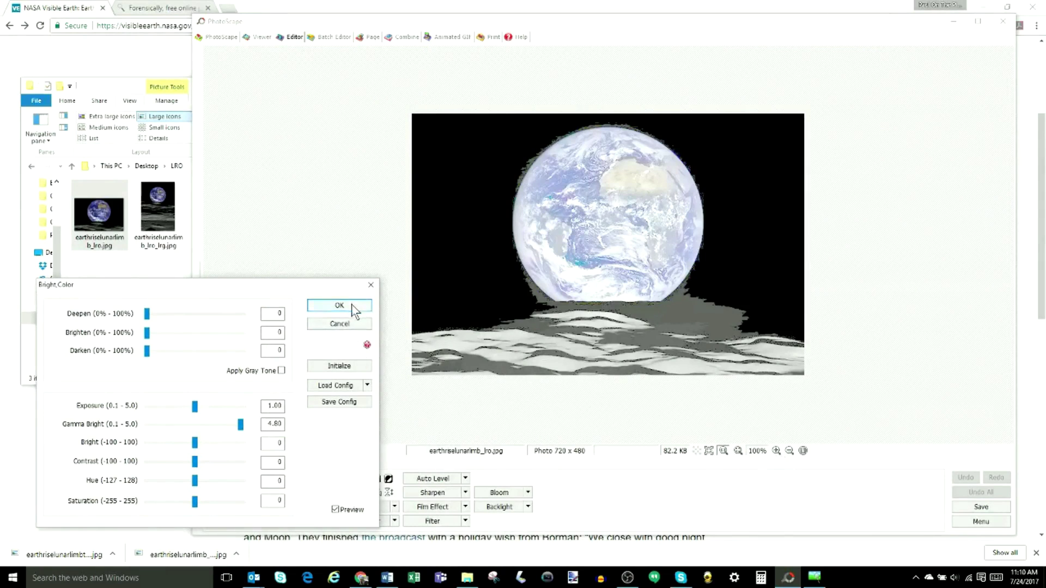
- Zoom to 300% on the Earth's lower edge and lunar horizon, then Undo All
click(775, 451)
click(776, 450)
click(776, 451)
click(776, 451)
click(775, 451)
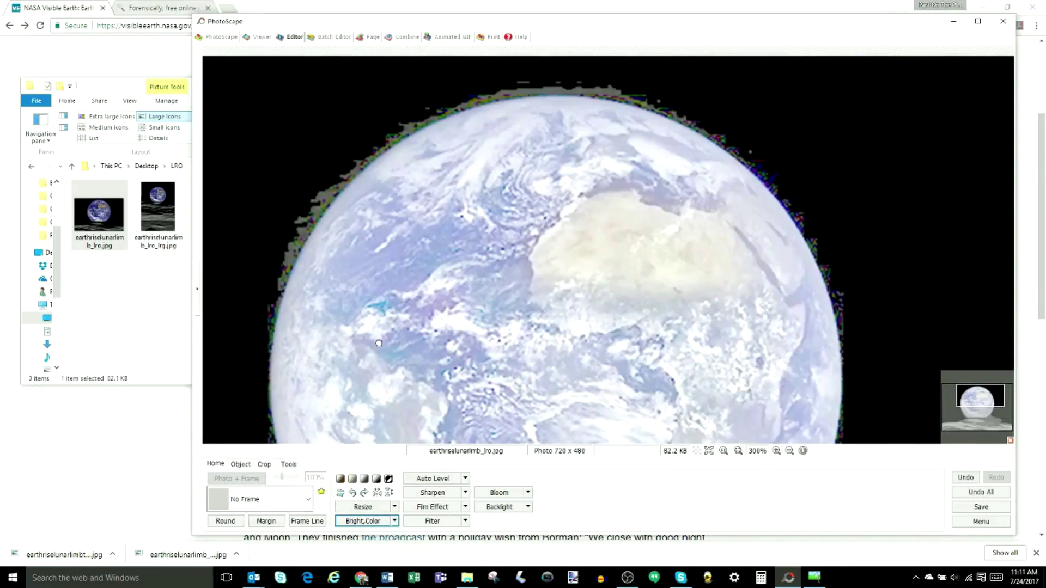
drag(658, 369, 851, 277)
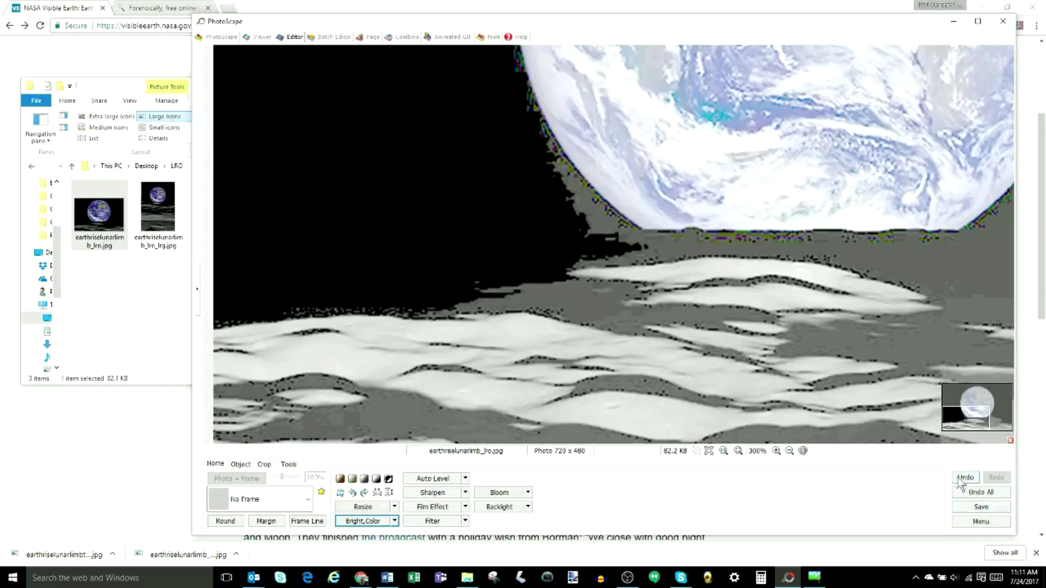
click(981, 492)
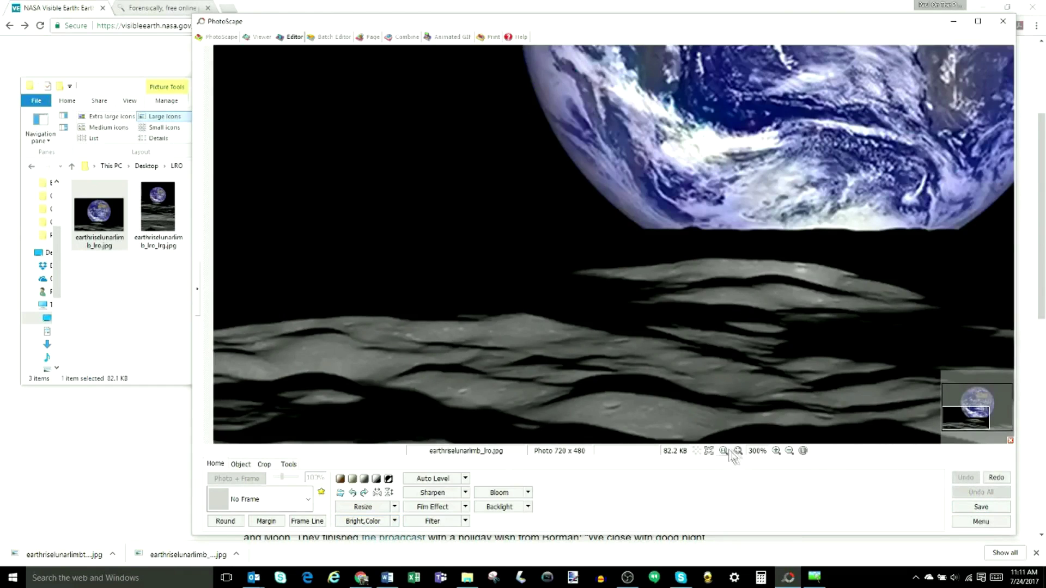
click(707, 451)
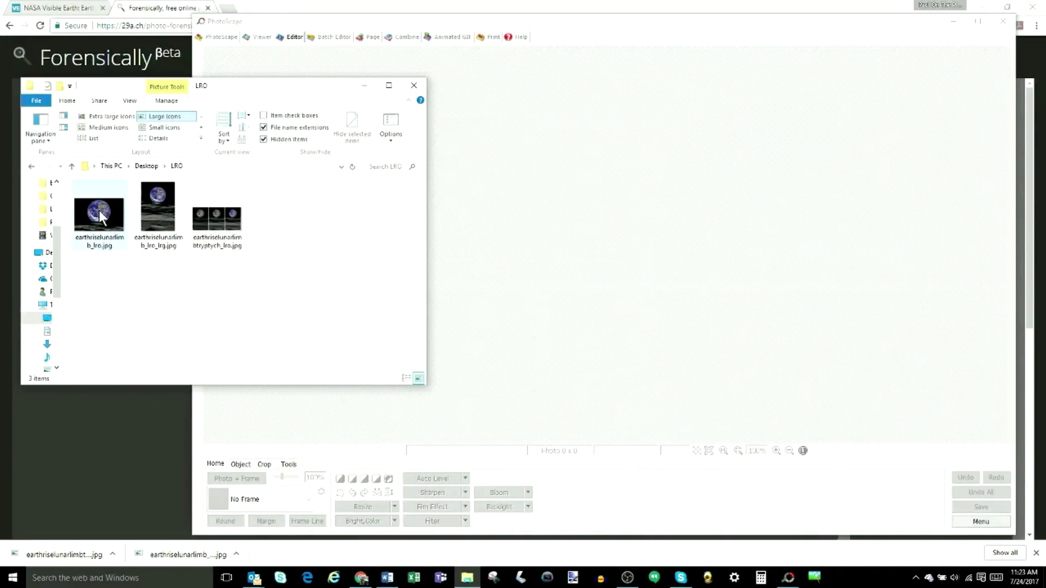
- Load earthriselunarlimb_lro.jpg and apply Backlight (+/-) 200% six times
drag(100, 217, 572, 253)
drag(300, 93, 293, 229)
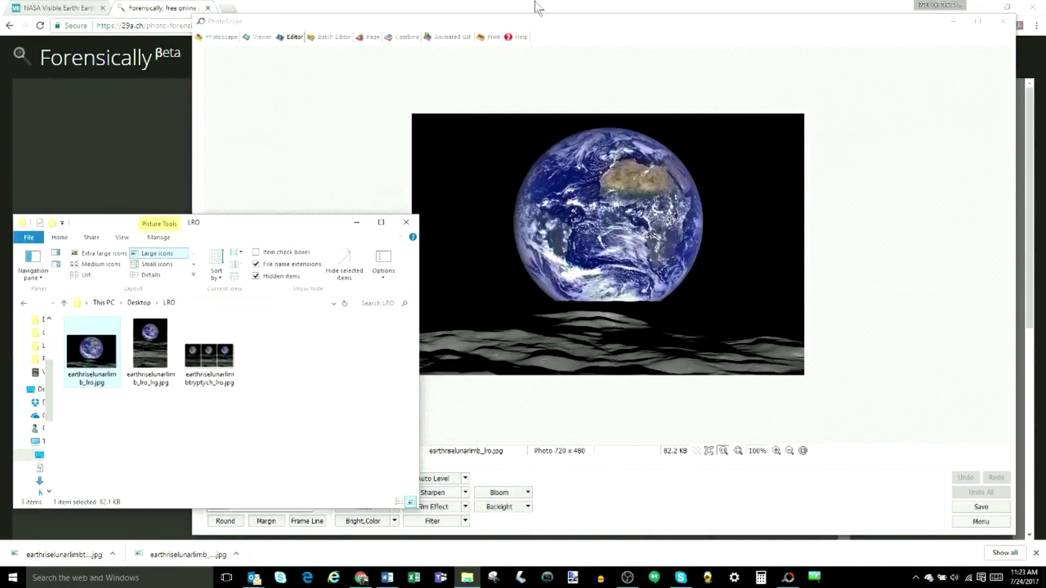
click(560, 24)
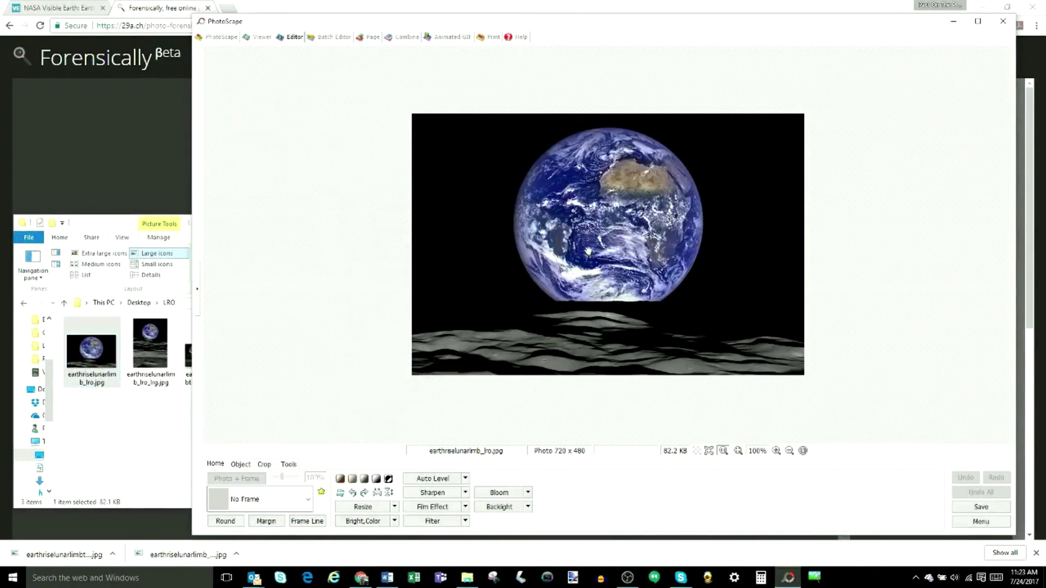
click(532, 507)
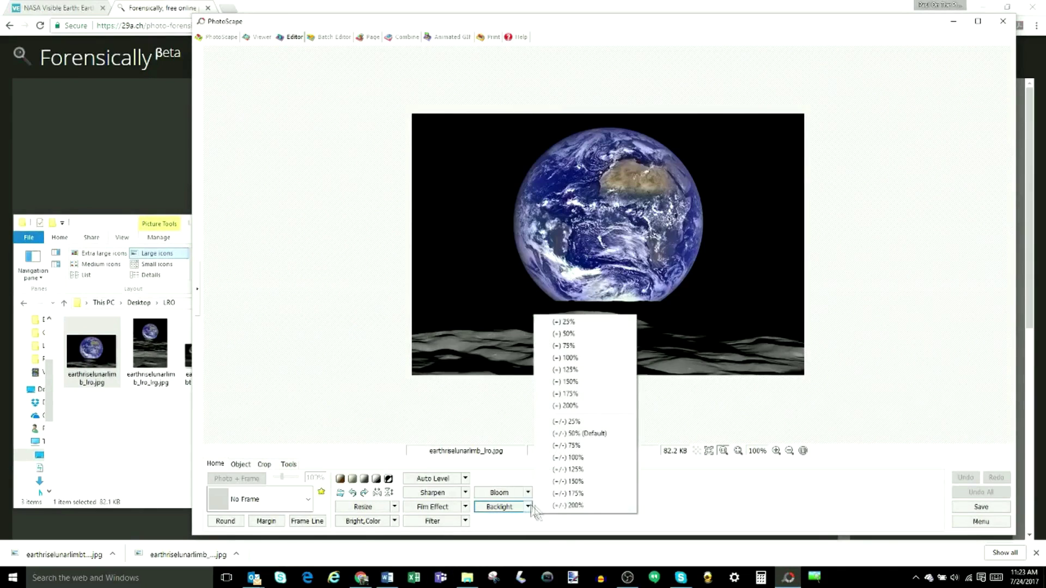
click(540, 510)
click(532, 506)
click(540, 506)
click(529, 507)
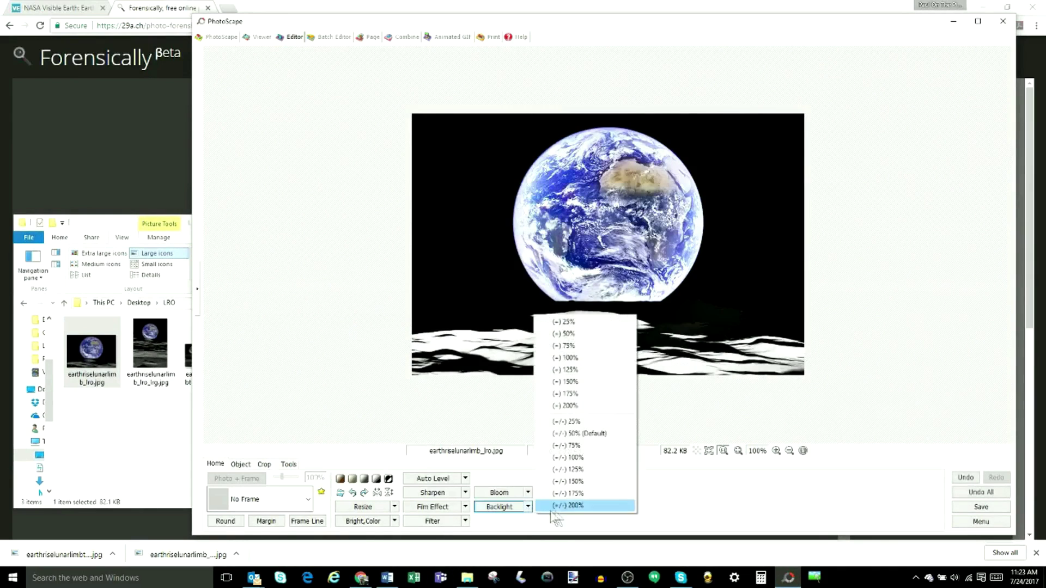
click(545, 506)
click(528, 507)
click(547, 505)
click(528, 506)
click(548, 506)
click(532, 506)
click(550, 507)
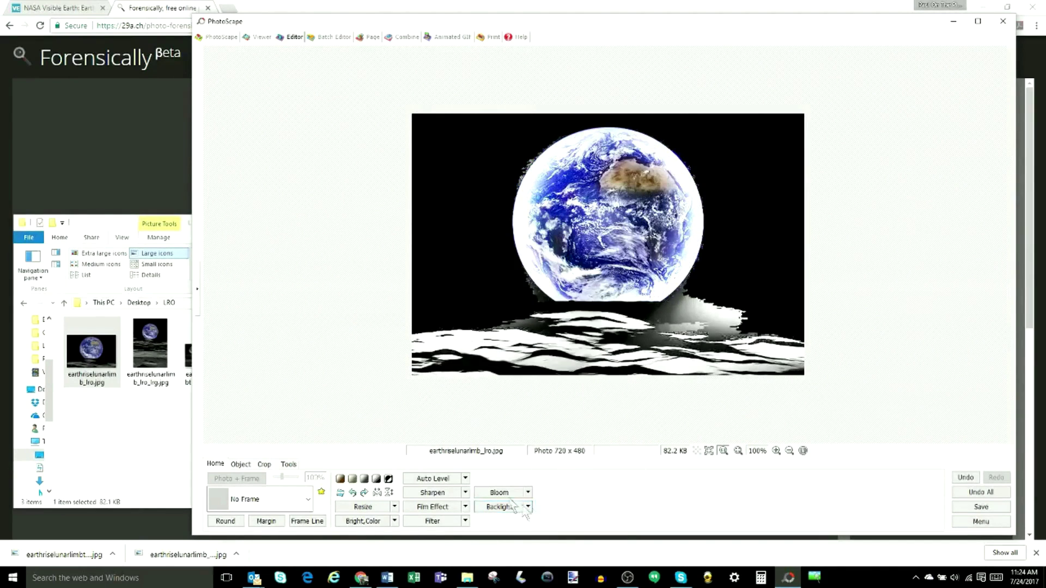
- Apply Gamma Bright 5.00, then add three more backlight steps
click(385, 522)
drag(354, 462, 408, 465)
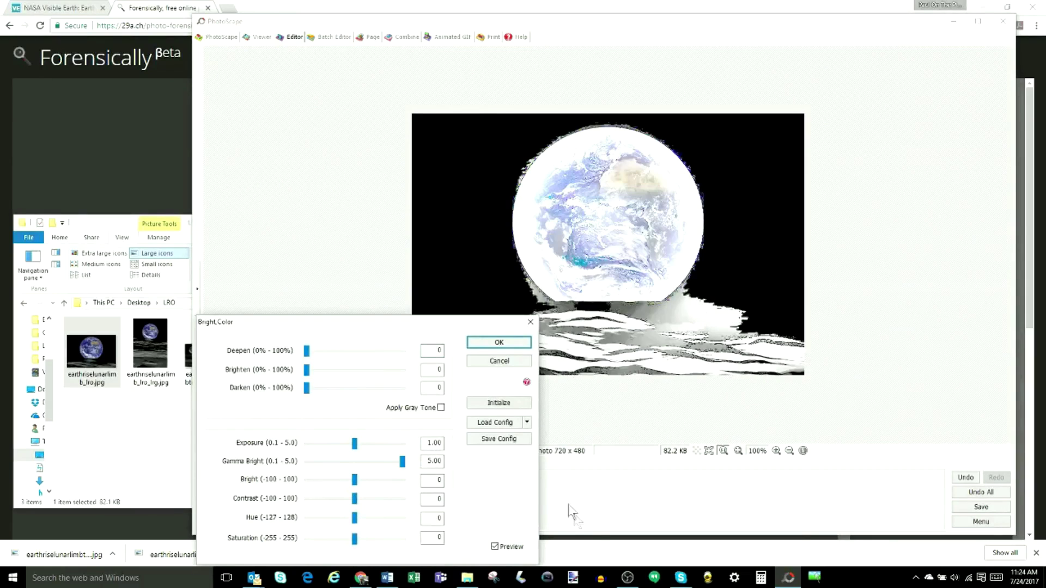
click(504, 343)
click(528, 506)
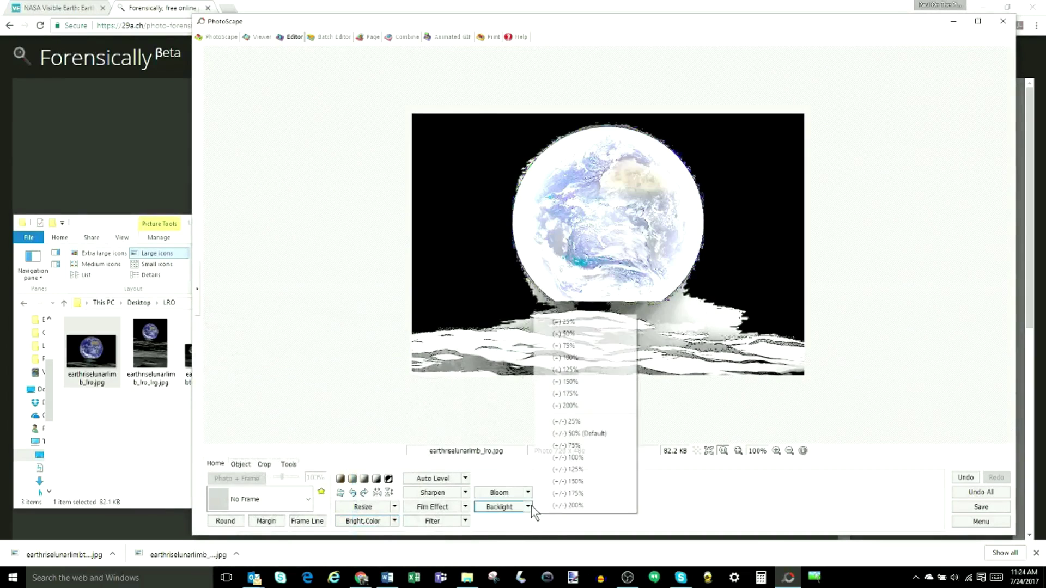
click(528, 507)
click(528, 507)
click(542, 505)
click(528, 507)
click(538, 469)
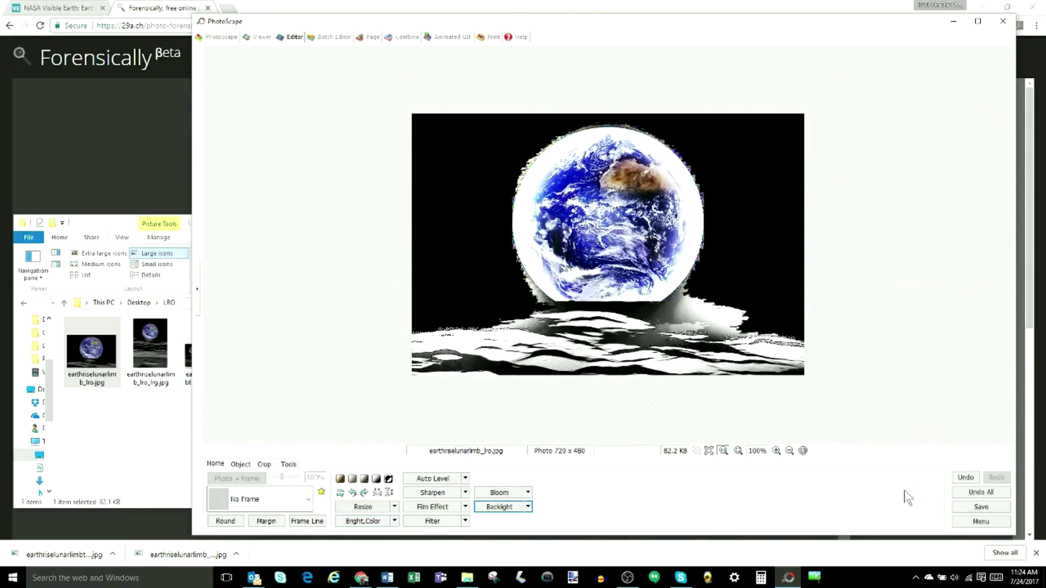
- Undo four adjustments, then discard the edits and load the earthrise triptych
click(965, 477)
click(965, 478)
click(965, 478)
click(965, 478)
drag(150, 343, 382, 327)
click(622, 311)
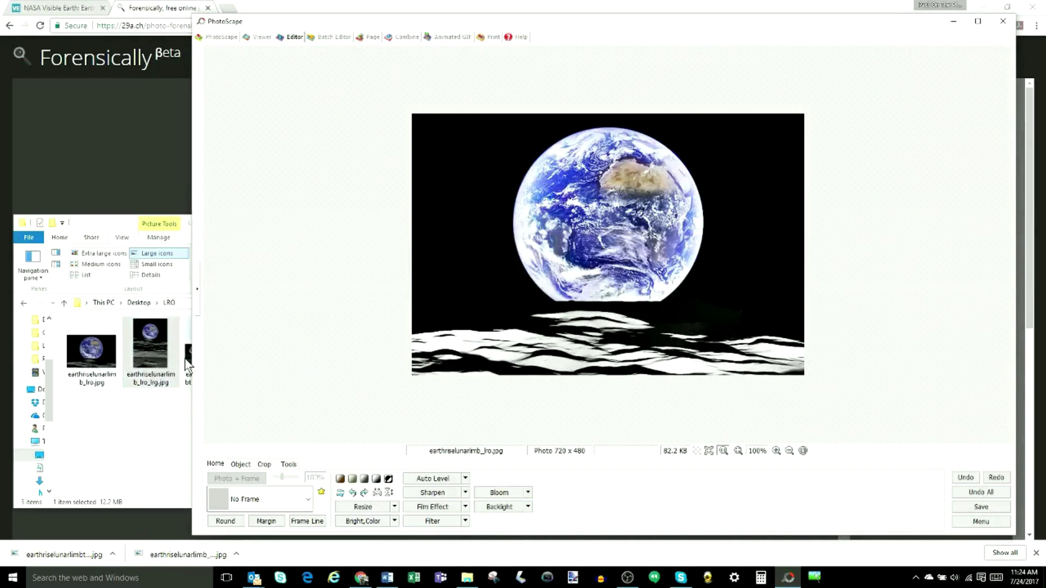
drag(188, 359, 387, 308)
- Apply Backlight (+/-) 200% three times to the triptych
click(528, 507)
click(567, 507)
click(528, 506)
click(566, 506)
click(528, 507)
click(567, 506)
- Raise the triptych's Gamma Bright to its 5.00 maximum and apply it
click(394, 521)
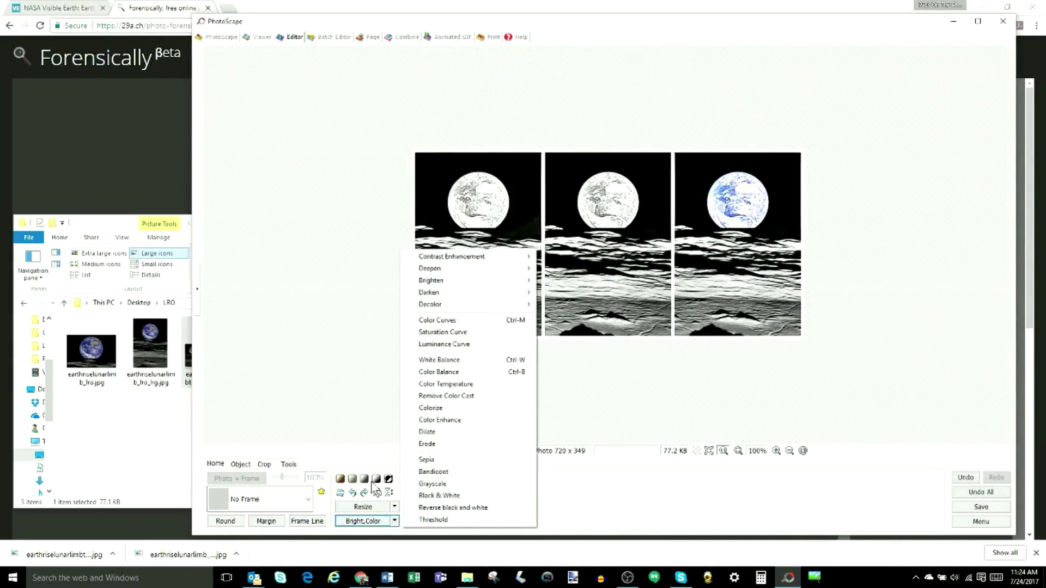
click(381, 521)
drag(355, 462, 402, 462)
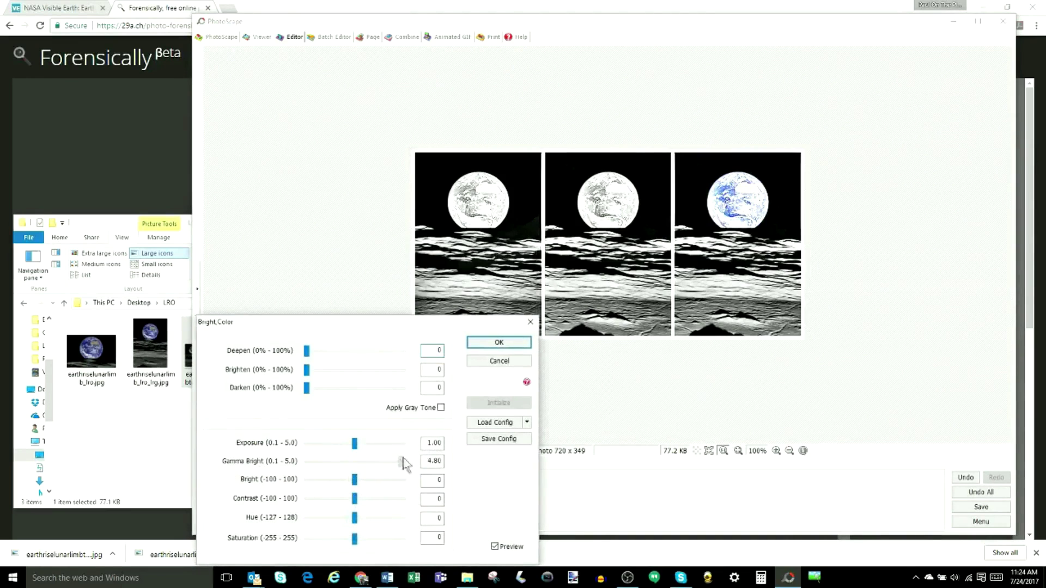
click(499, 343)
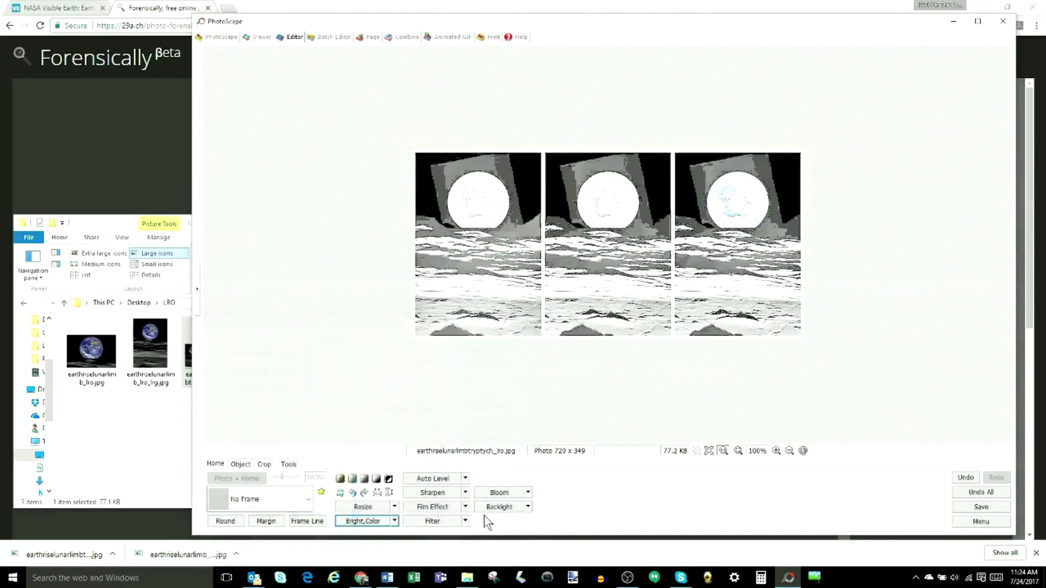
- Apply 200% backlight four more times, then drag in the full-resolution earthrise photo
click(529, 507)
click(564, 505)
click(529, 506)
click(564, 505)
click(528, 507)
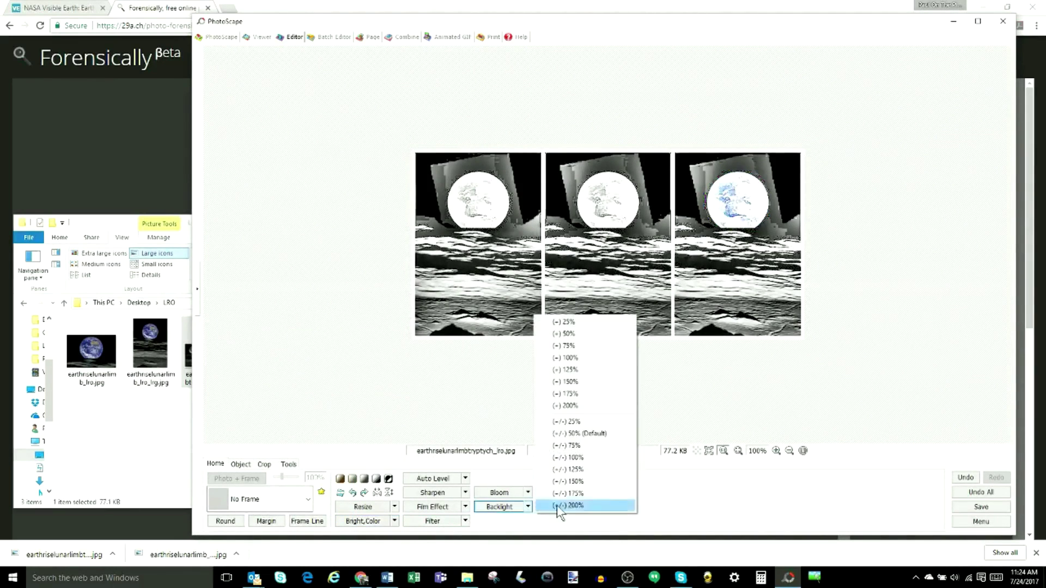
click(557, 506)
click(528, 507)
click(557, 506)
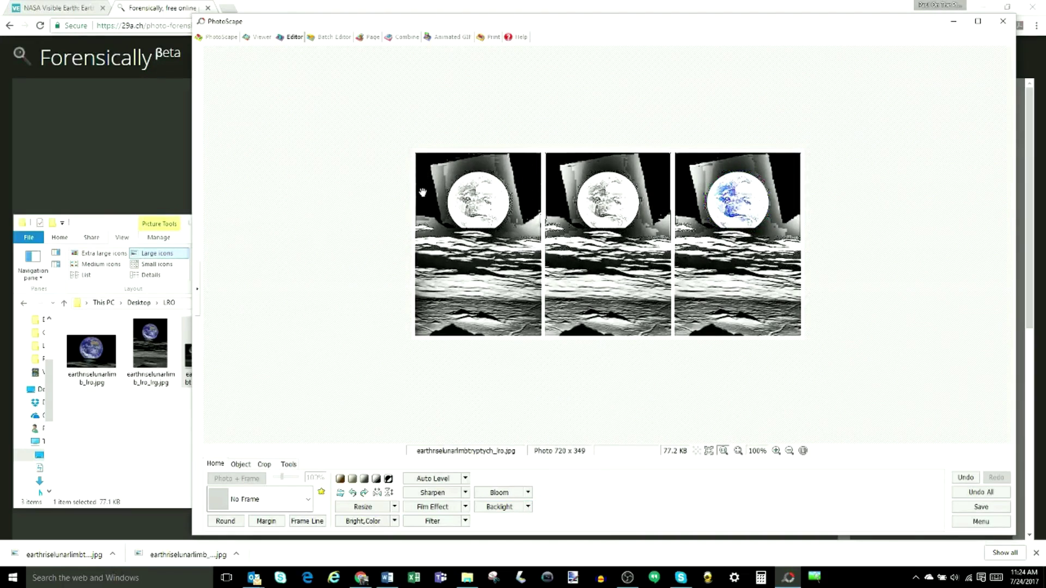
drag(149, 343, 607, 245)
- Discard the triptych's edits, apply 200% backlight three times to the full-resolution photo, then cancel Bright,Color
click(586, 308)
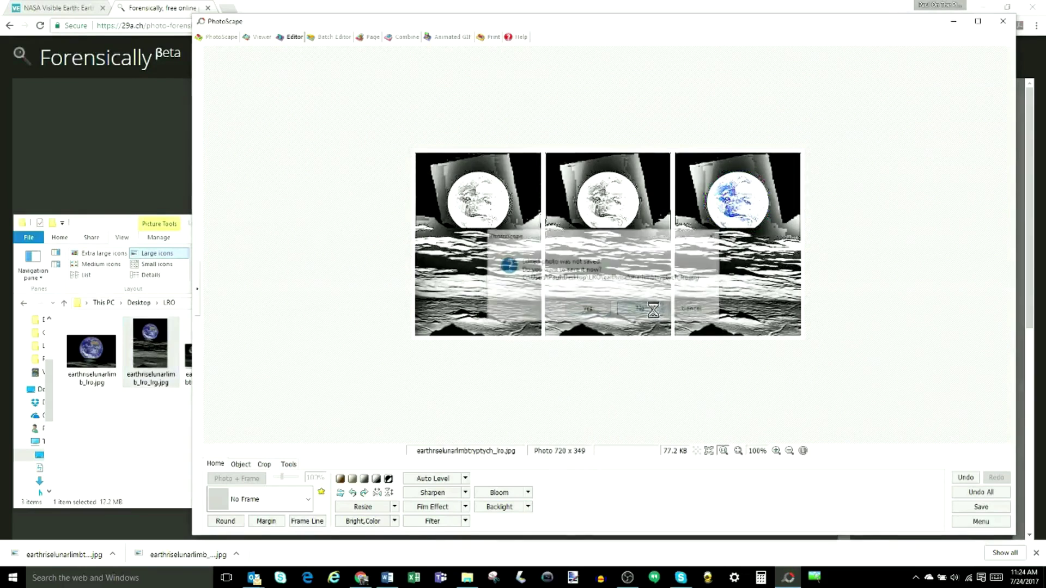
click(529, 507)
click(557, 506)
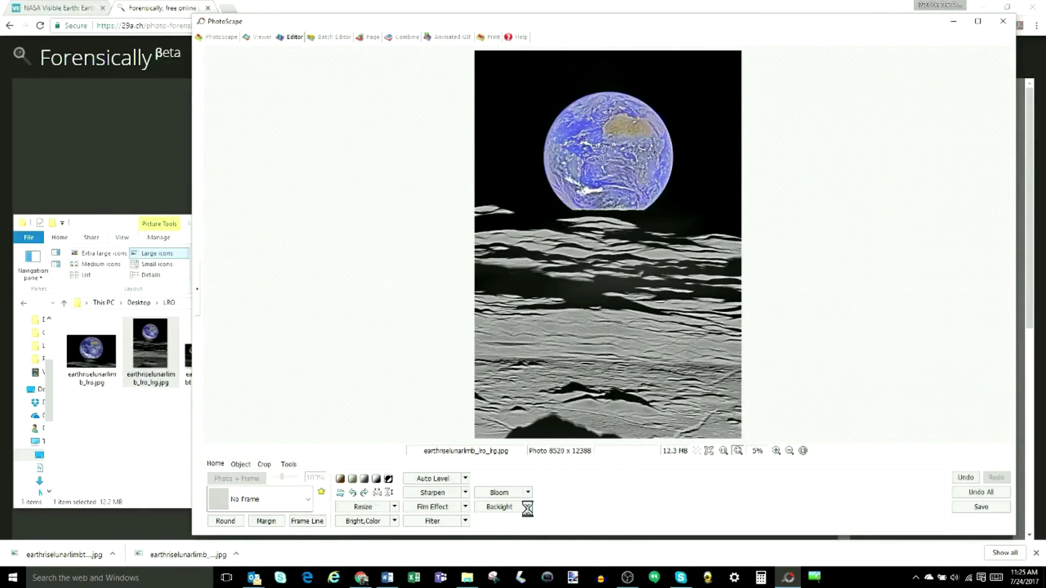
click(527, 509)
click(553, 504)
click(527, 507)
click(547, 504)
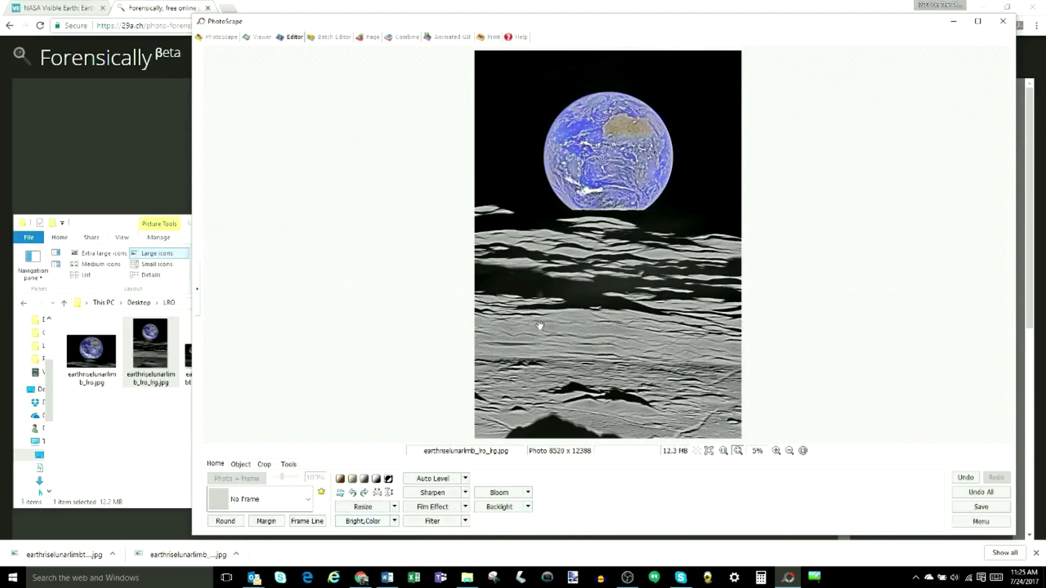
click(390, 520)
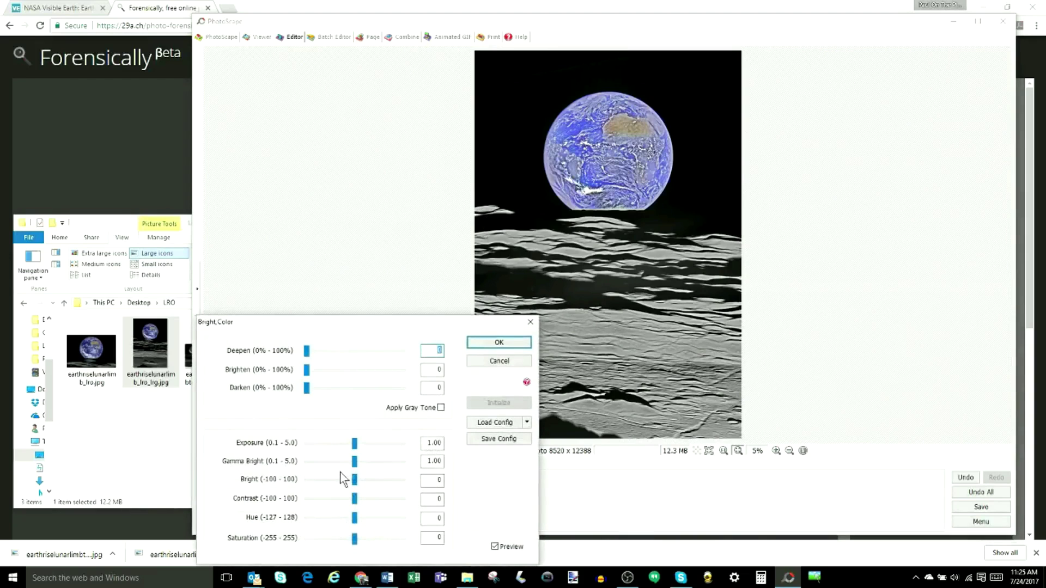
key(Escape)
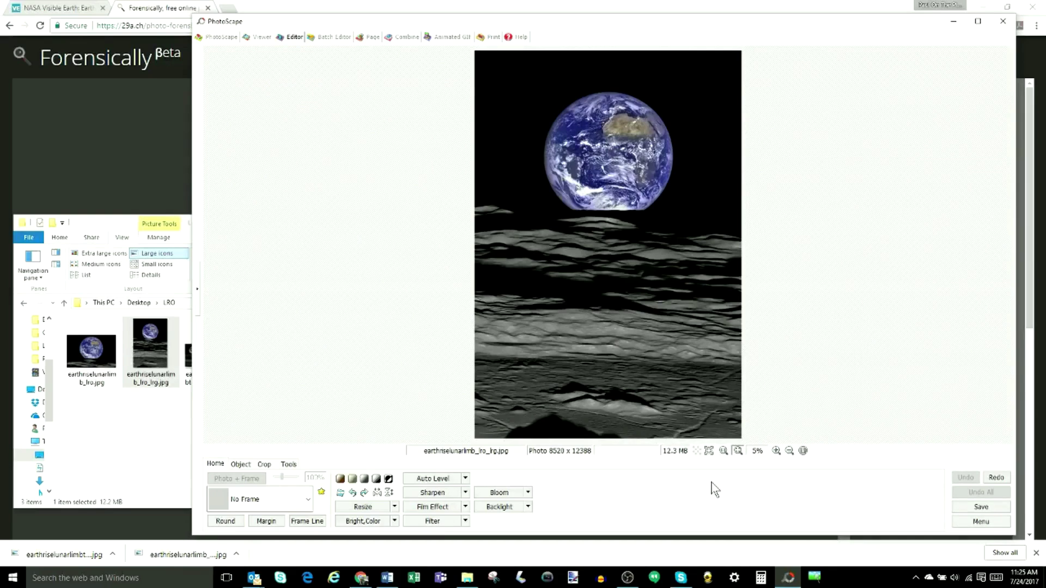
click(466, 577)
- Open DSCN0929.JPG from the Desktop's Moon Shots folder in the Editor
click(139, 303)
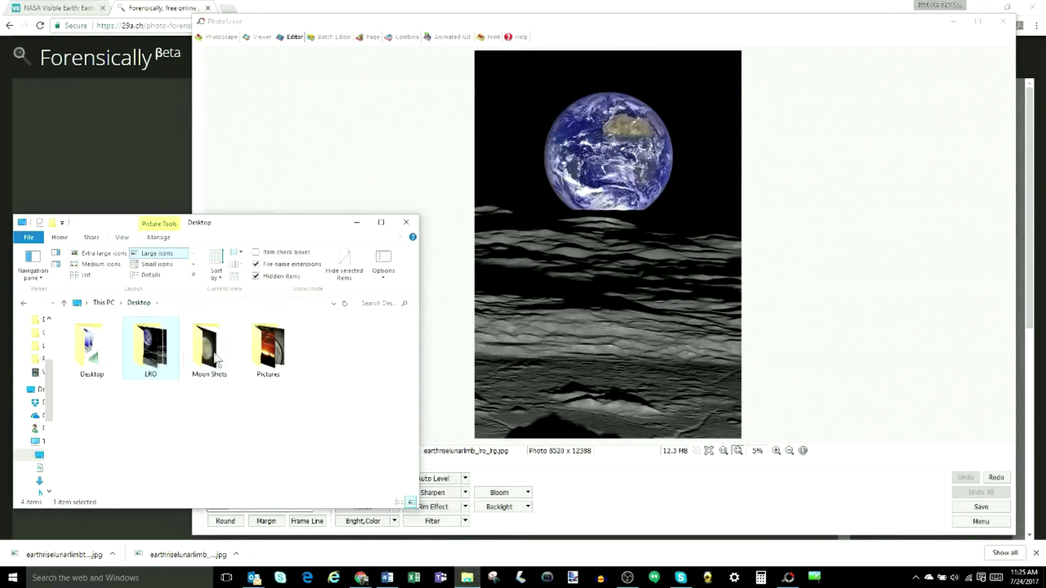
double_click(208, 344)
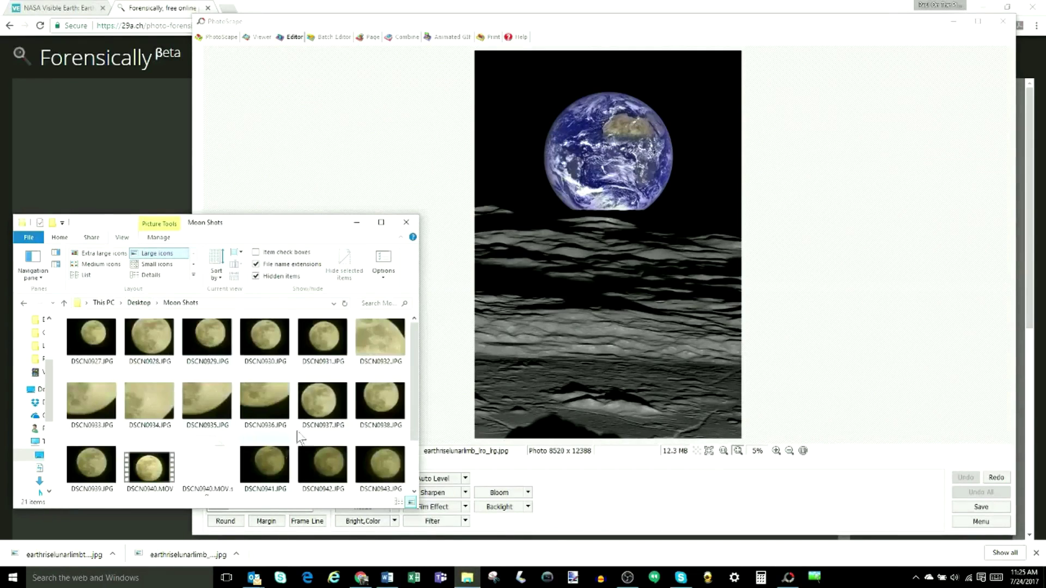
drag(188, 349, 576, 282)
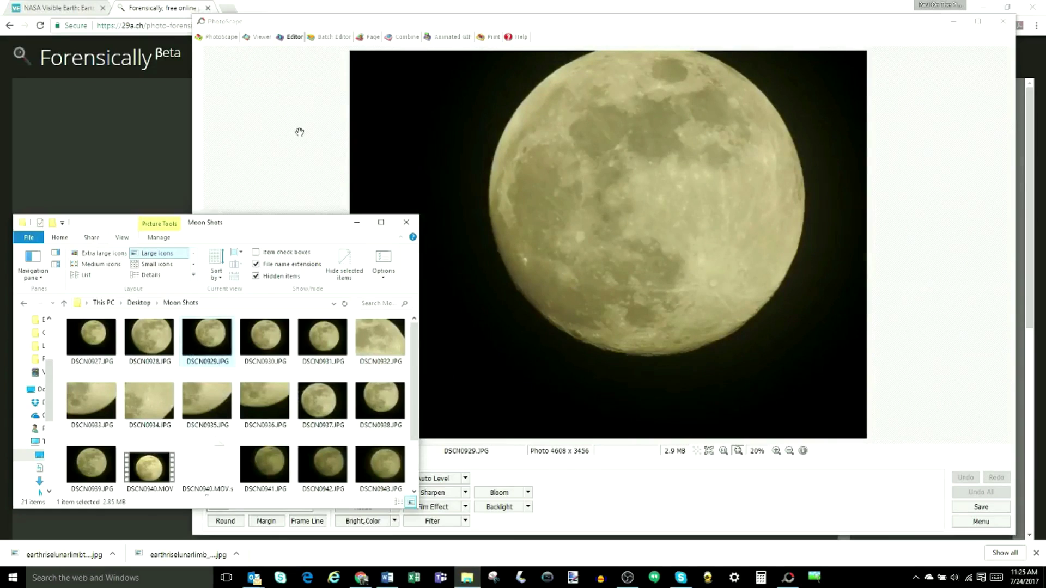
click(299, 131)
- Apply Backlight (+/-) 200% three times to the moon photo
click(528, 506)
click(543, 506)
click(528, 506)
click(552, 504)
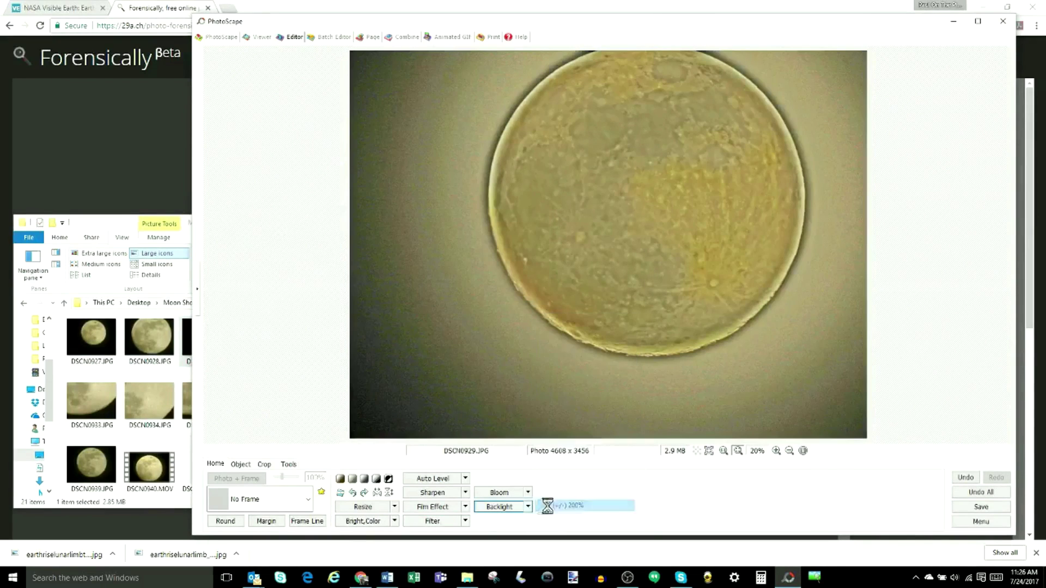
click(528, 507)
click(541, 507)
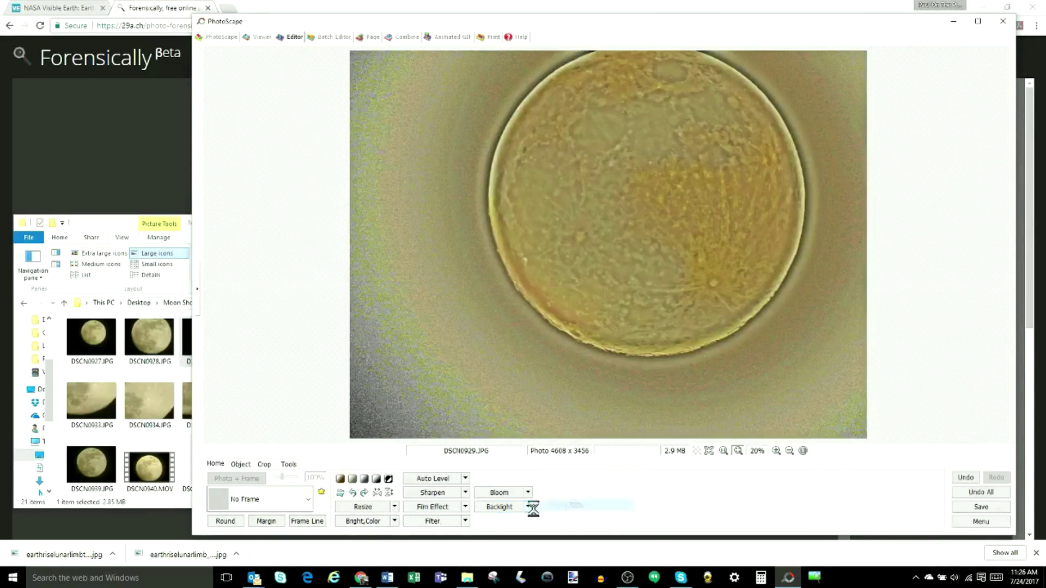
- Raise the moon photo's Gamma Bright to 1.80 in Bright,Color and apply it
click(395, 521)
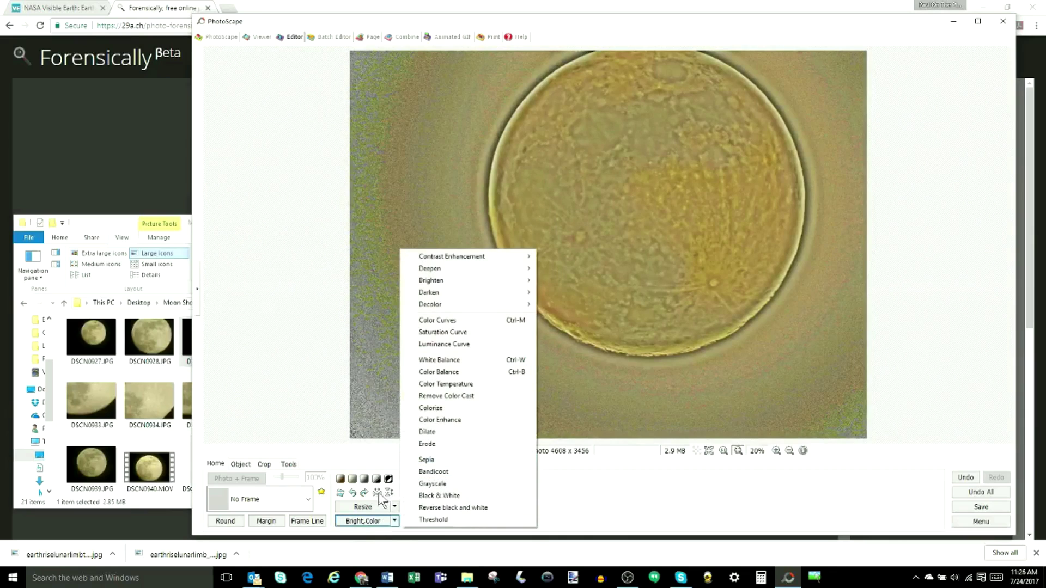
click(375, 522)
mouse_move(354, 461)
mouse_down()
mouse_move(401, 459)
mouse_move(364, 461)
mouse_up()
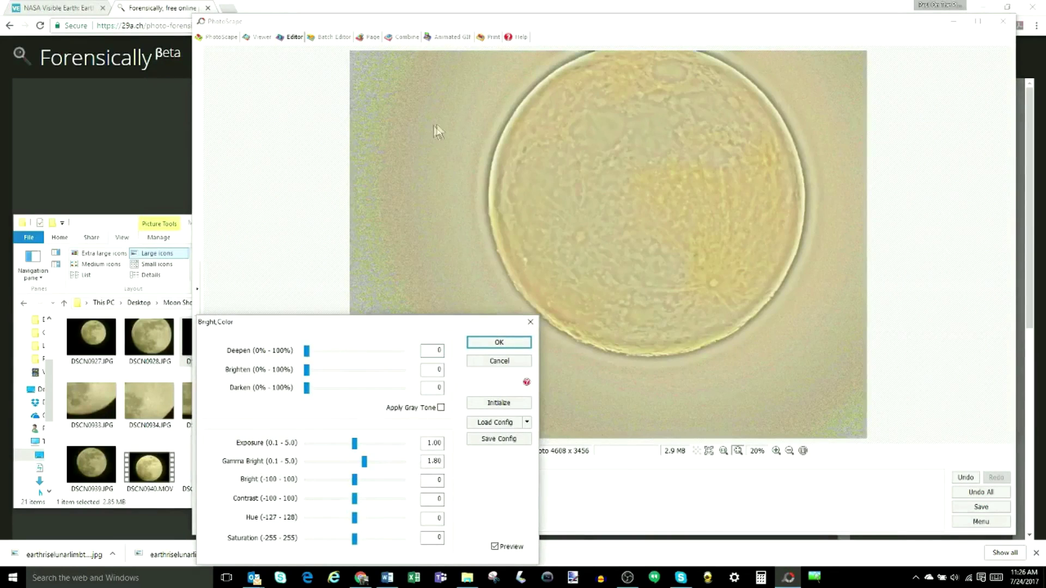
click(499, 342)
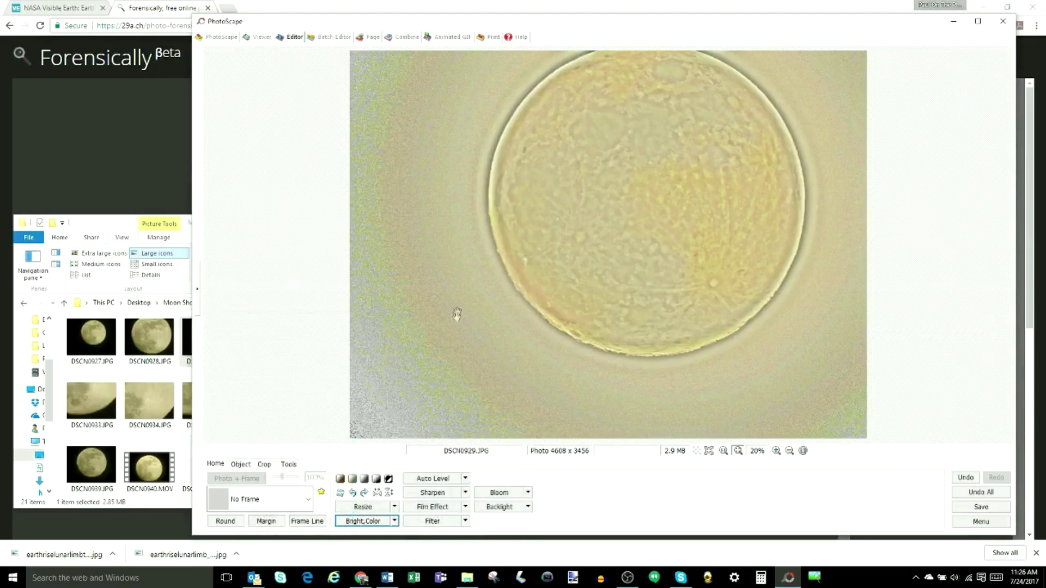
- Load 20170228_215803353_iOS.jpg from Desktop > Pictures into the Editor without saving the moon edits
click(106, 228)
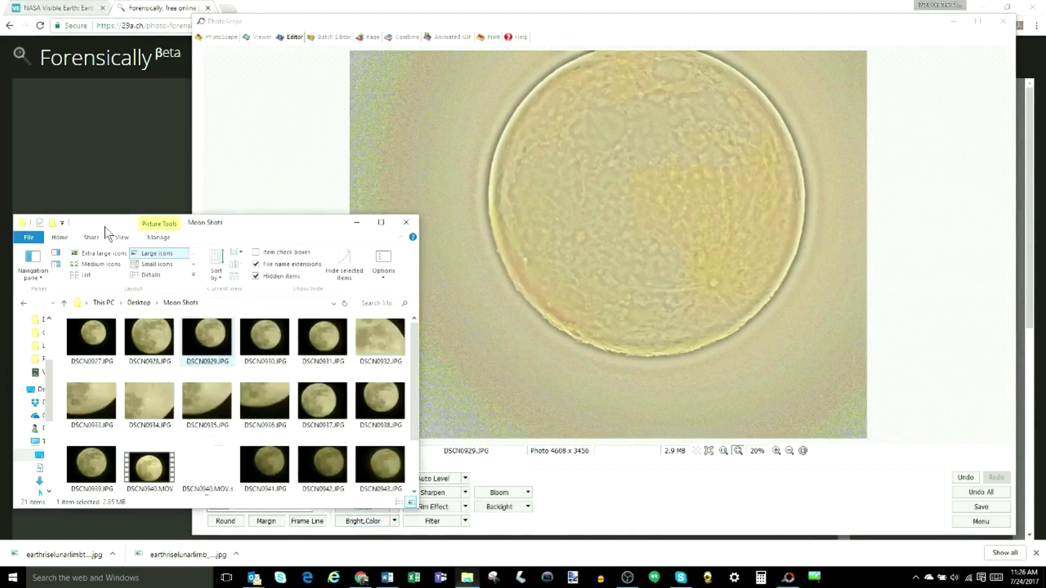
click(25, 304)
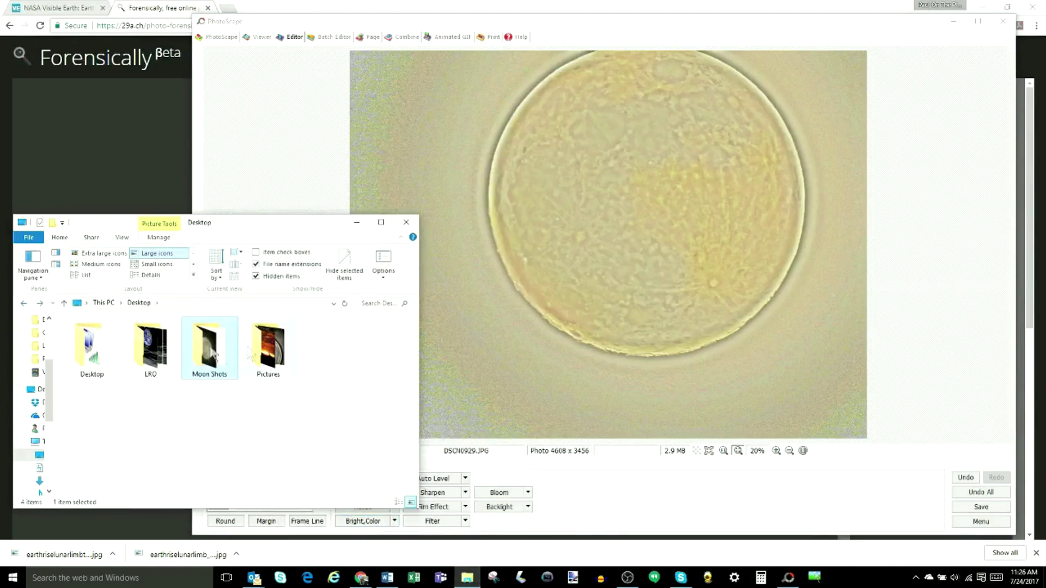
double_click(279, 350)
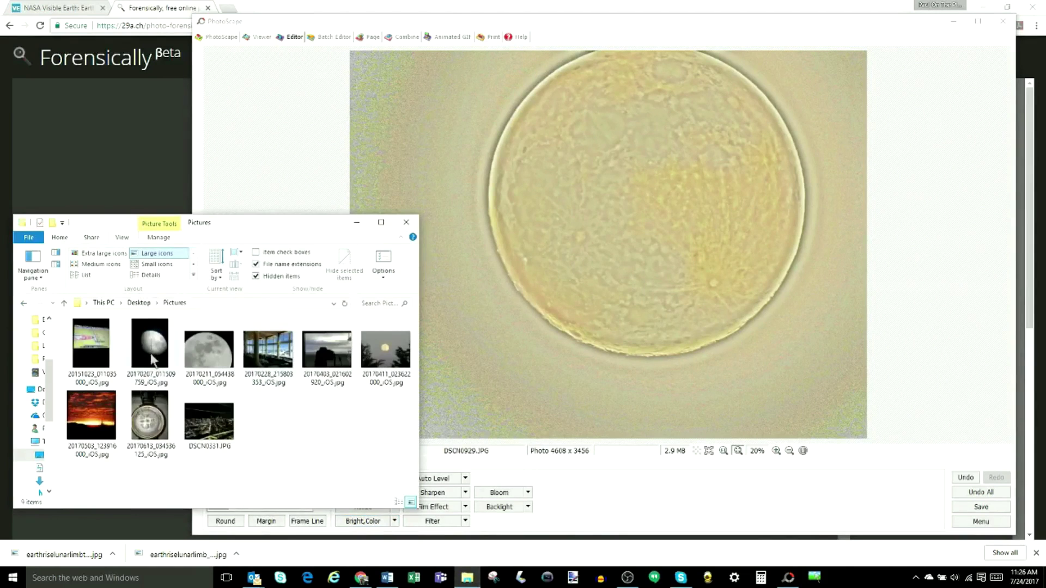
drag(259, 350, 535, 266)
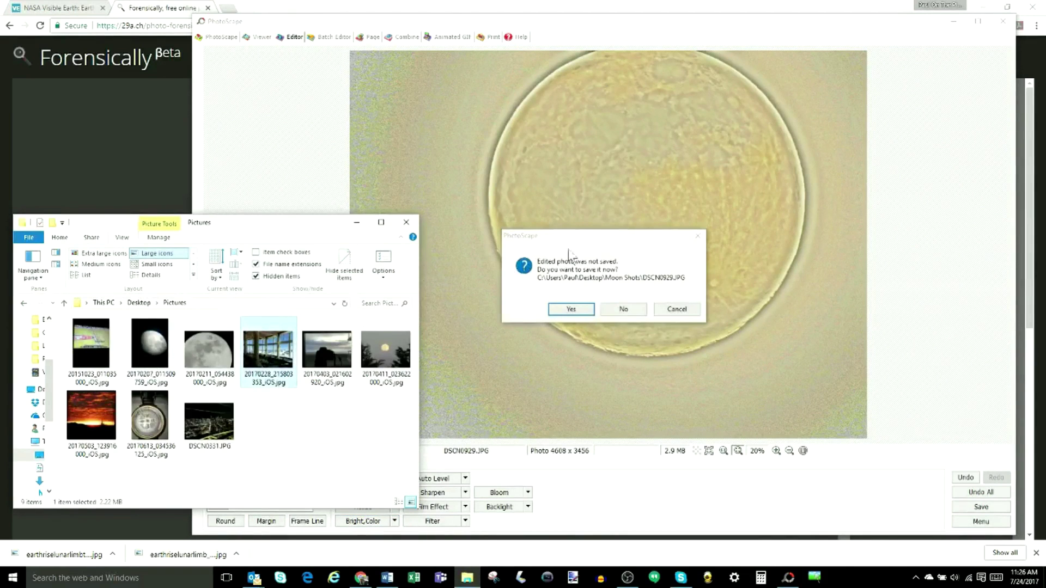
click(621, 310)
- Apply two different Backlight strengths to the dining room photo
click(528, 506)
click(545, 508)
click(528, 506)
click(560, 505)
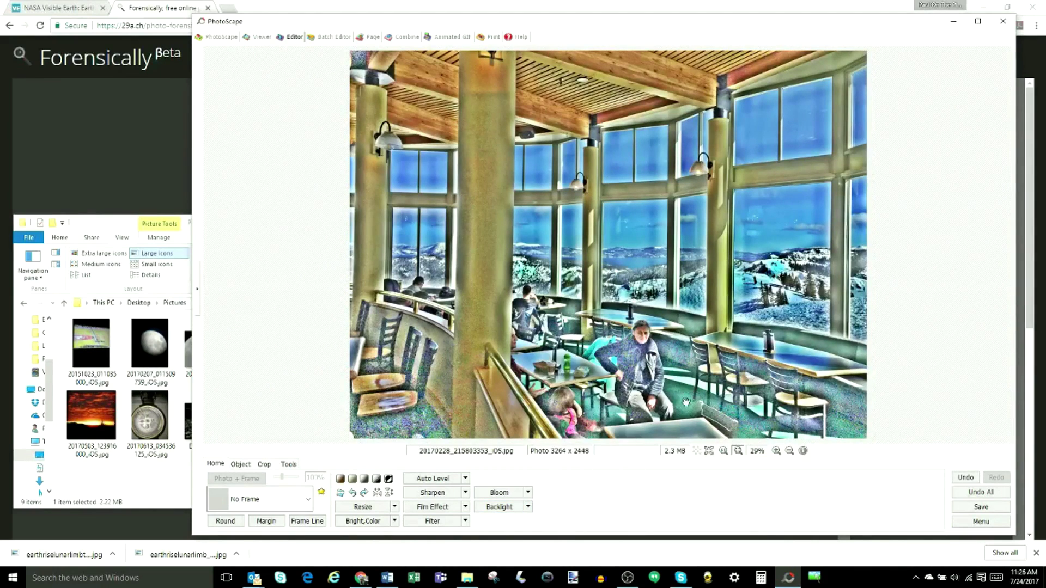
- Try Gamma Bright without applying it, then Undo All to restore the original photo
click(395, 521)
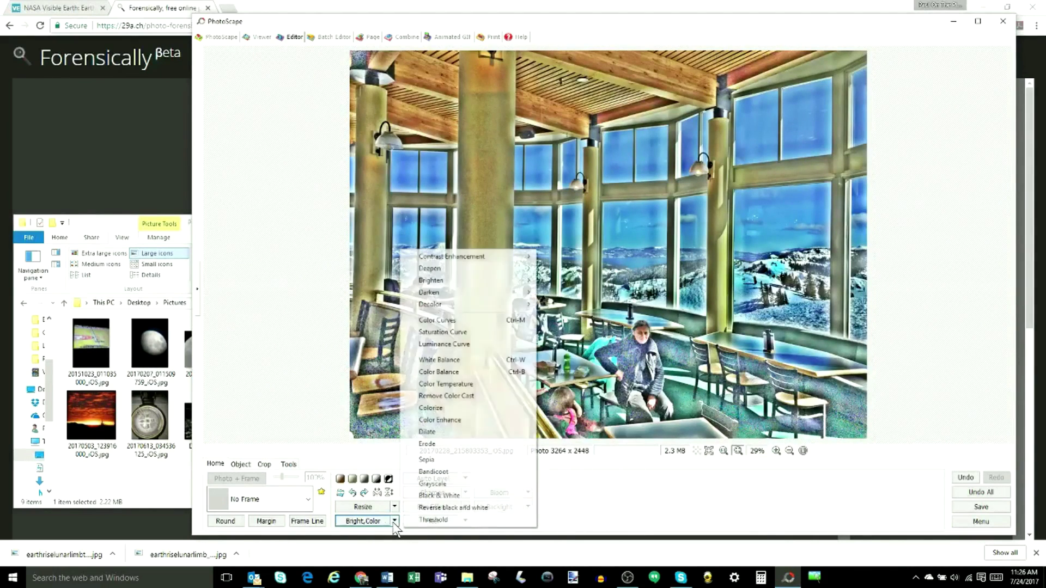
click(363, 522)
mouse_move(354, 461)
mouse_down()
mouse_move(387, 462)
mouse_move(355, 467)
mouse_up()
click(497, 362)
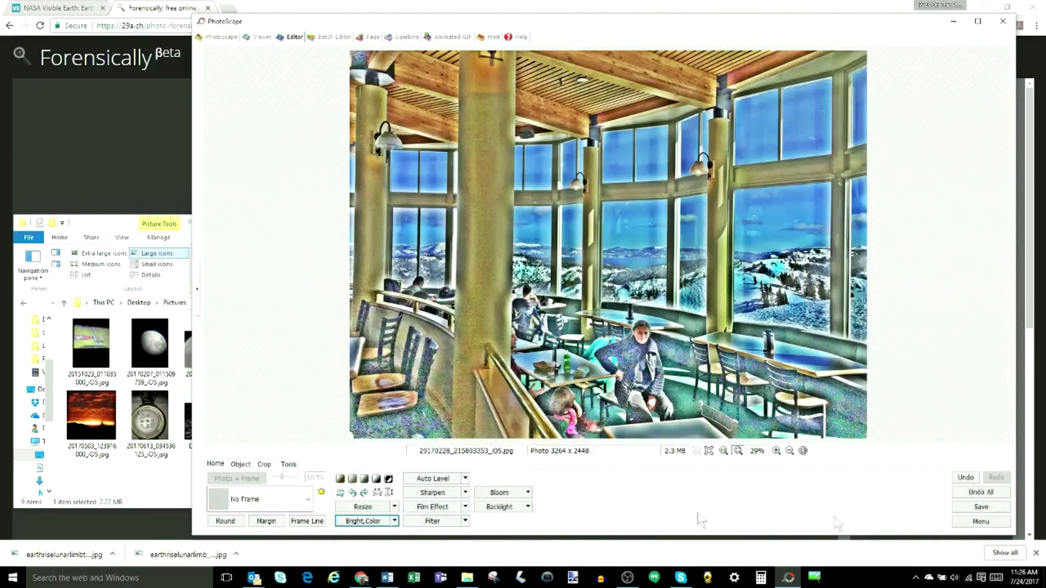
click(976, 493)
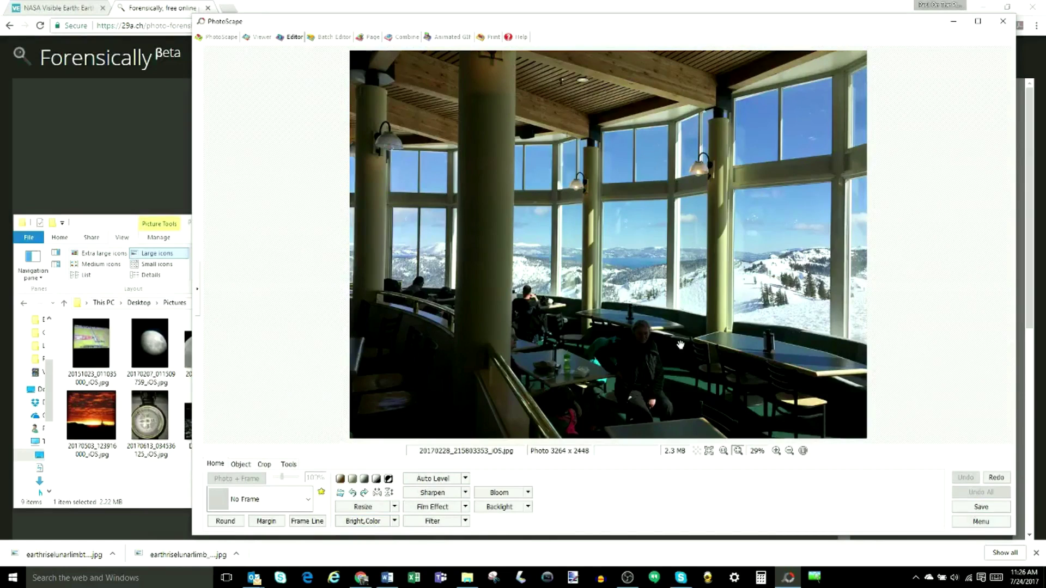
click(394, 522)
click(479, 345)
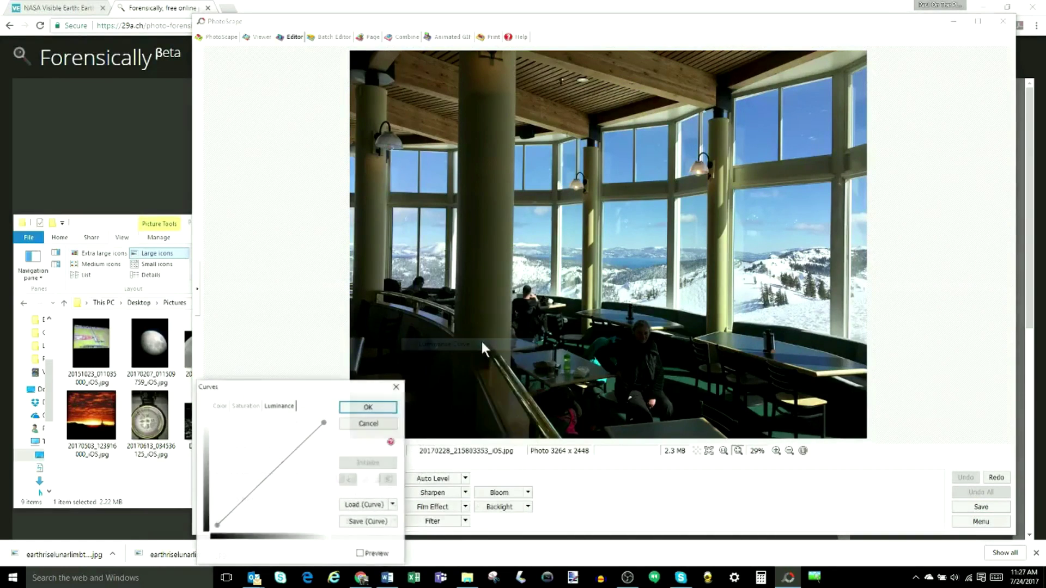
drag(272, 474, 219, 426)
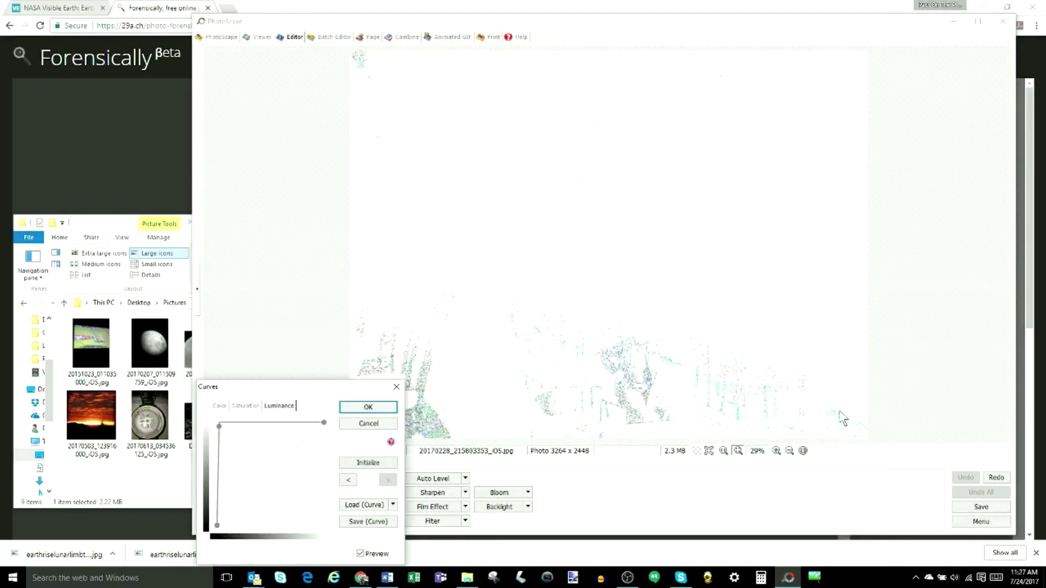
mouse_move(219, 426)
mouse_down()
mouse_move(230, 446)
mouse_move(247, 440)
mouse_move(276, 471)
mouse_move(276, 489)
mouse_up()
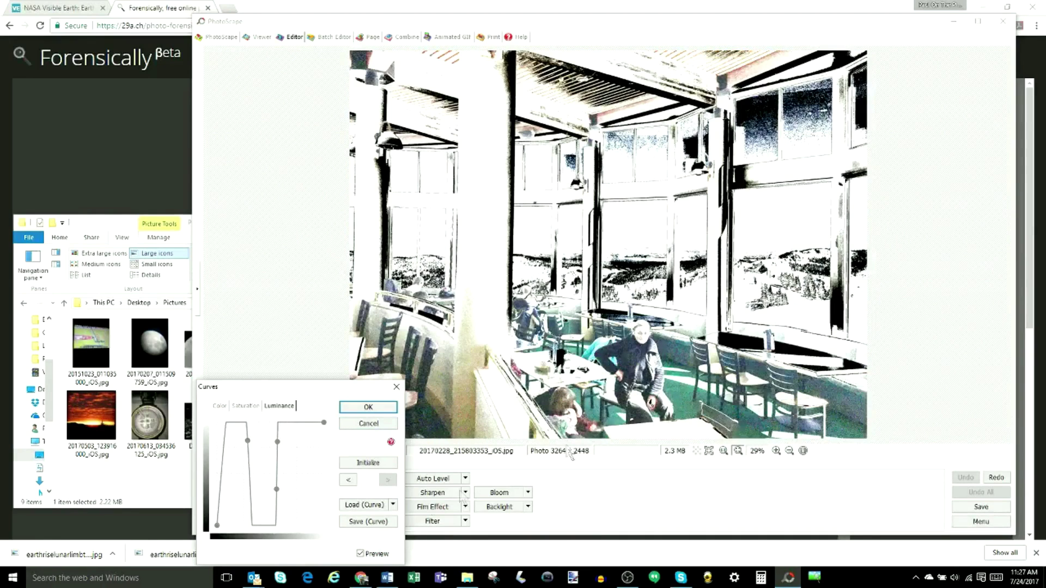
click(369, 425)
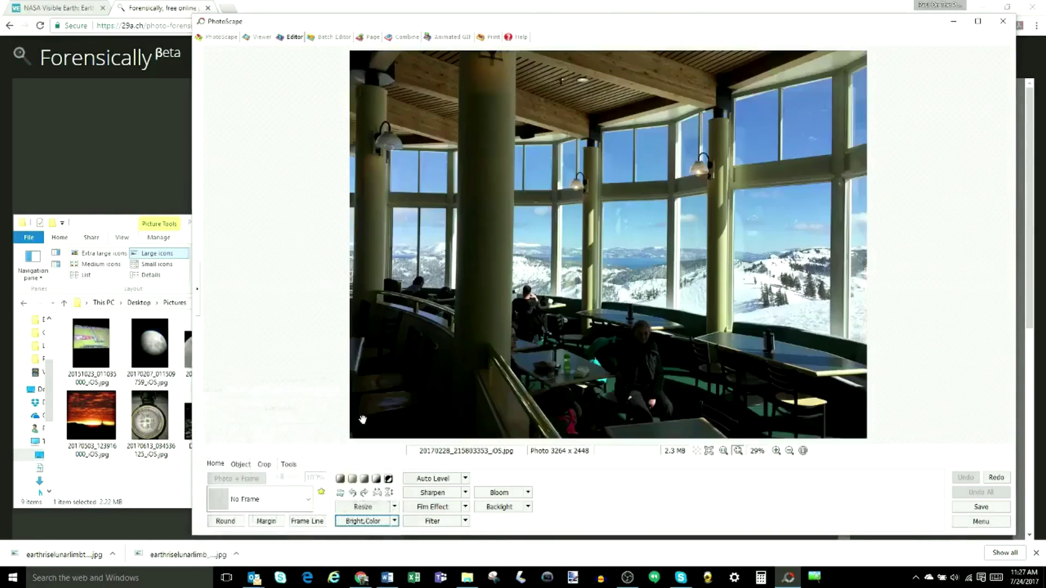
click(111, 220)
- Load earthriselunarlimb_lro.jpg from the Desktop LRO folder into PhotoScape
click(23, 304)
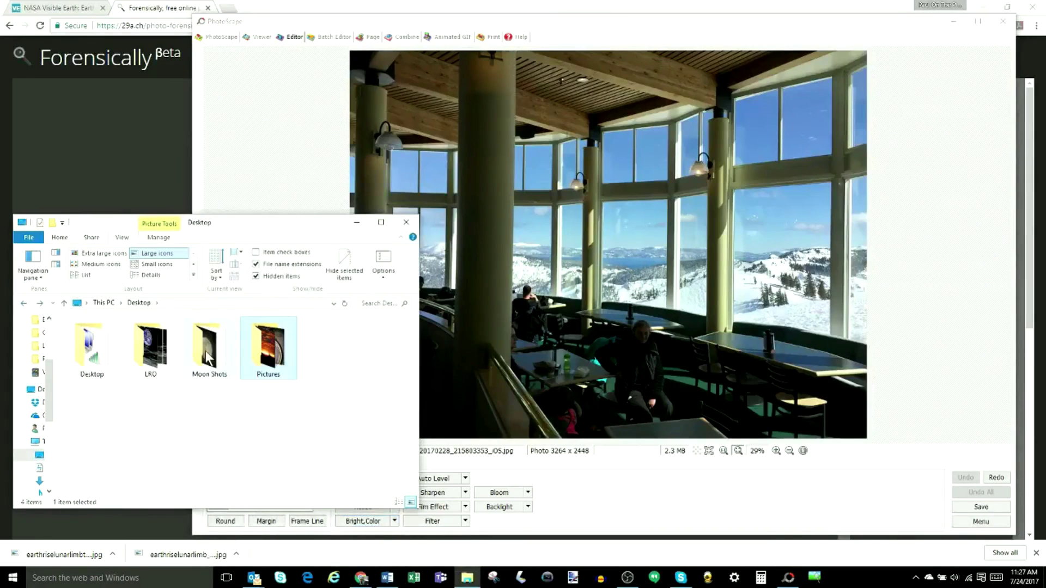
double_click(146, 355)
drag(92, 354, 576, 313)
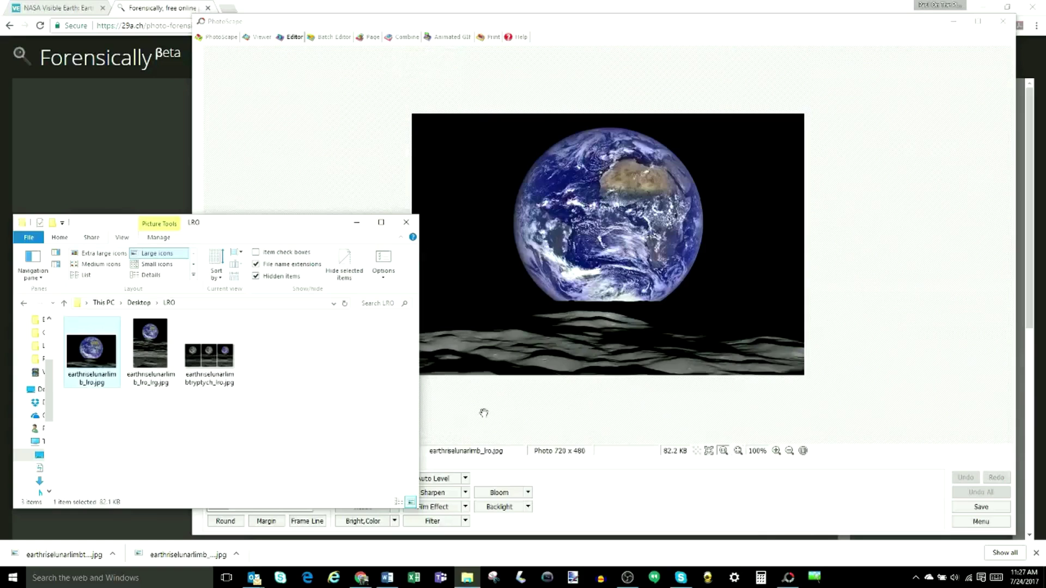
click(240, 155)
- Brighten the Earthrise image with an upward-bent Luminance Curve
click(394, 521)
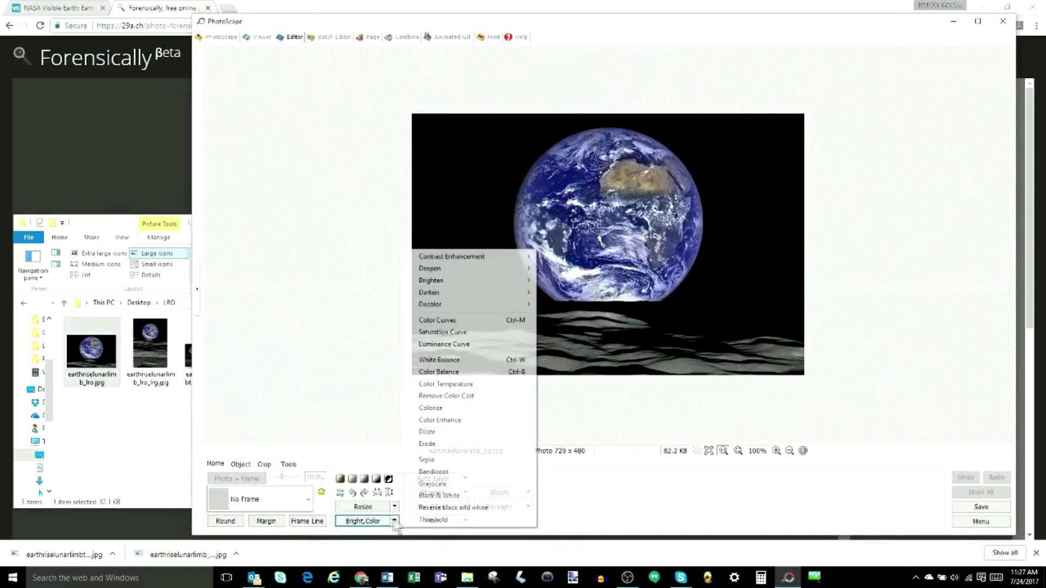
click(453, 342)
drag(261, 482, 220, 433)
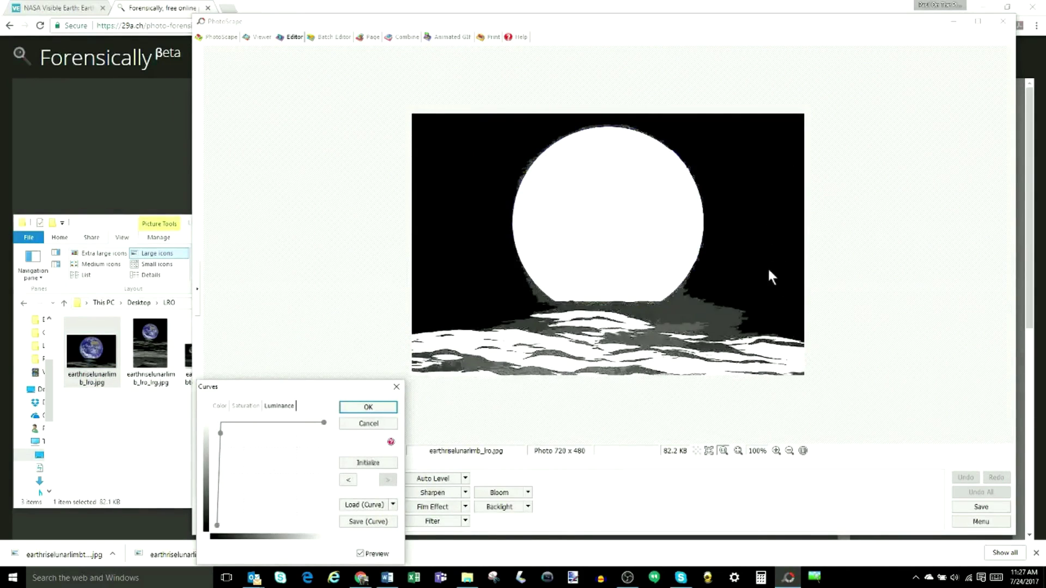
drag(222, 436, 251, 455)
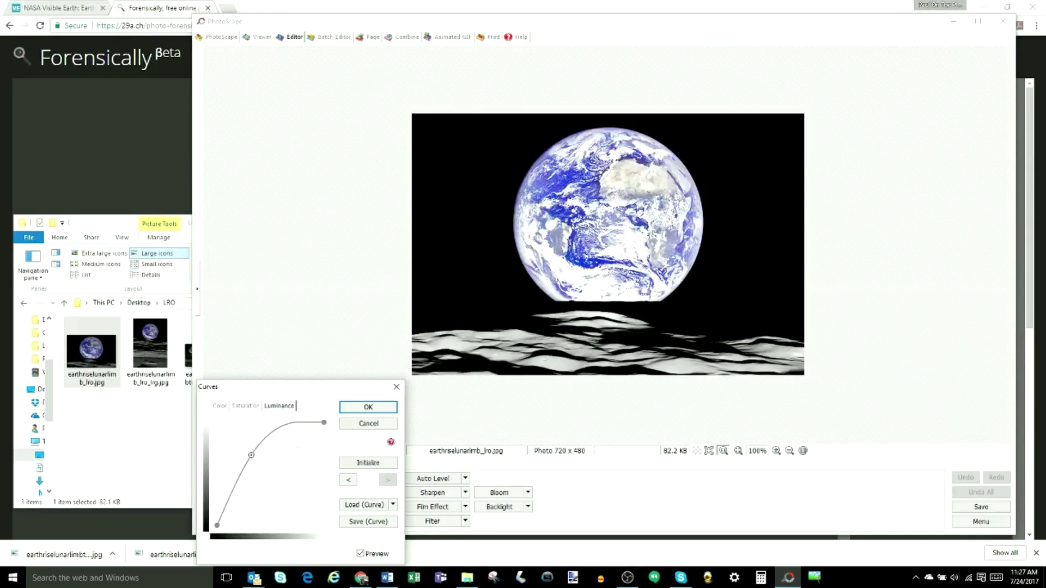
- Apply the luminance curve with OK
click(368, 407)
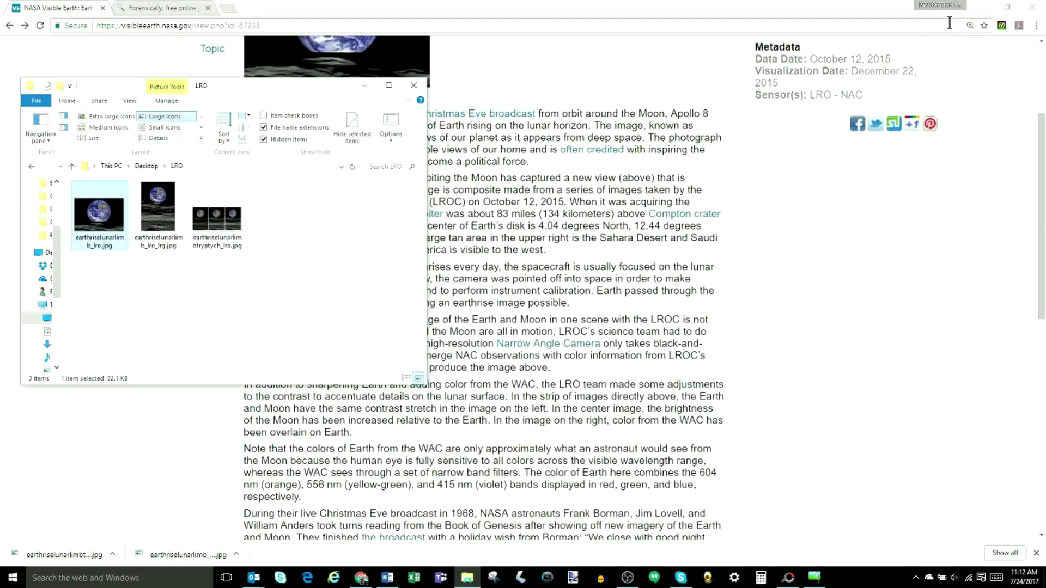
- Decode earthriselunarlimbtryptych_lro.jpg in JPEGsnoop and scroll to its assessment
click(814, 577)
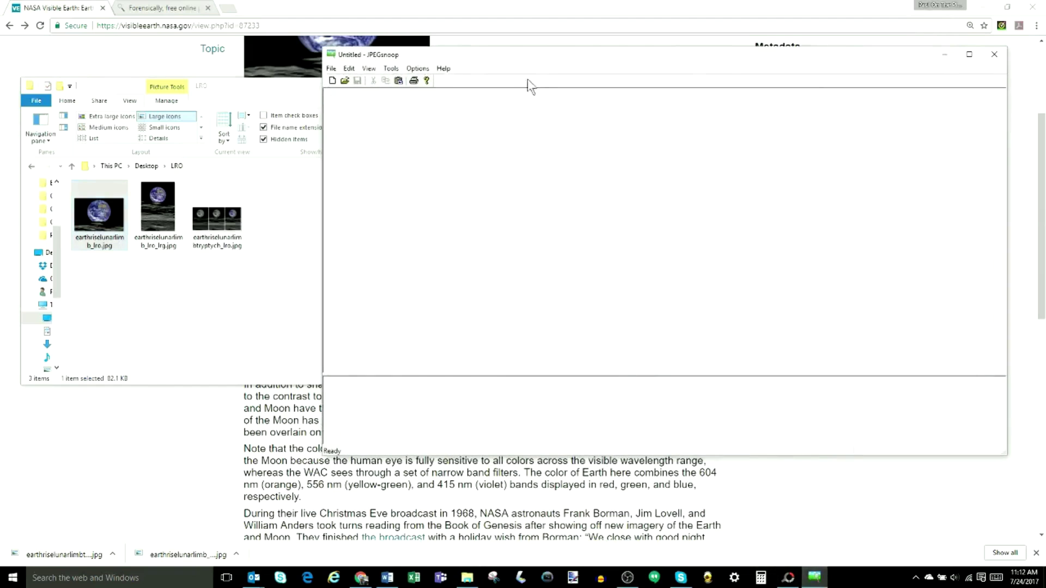
drag(562, 73, 530, 123)
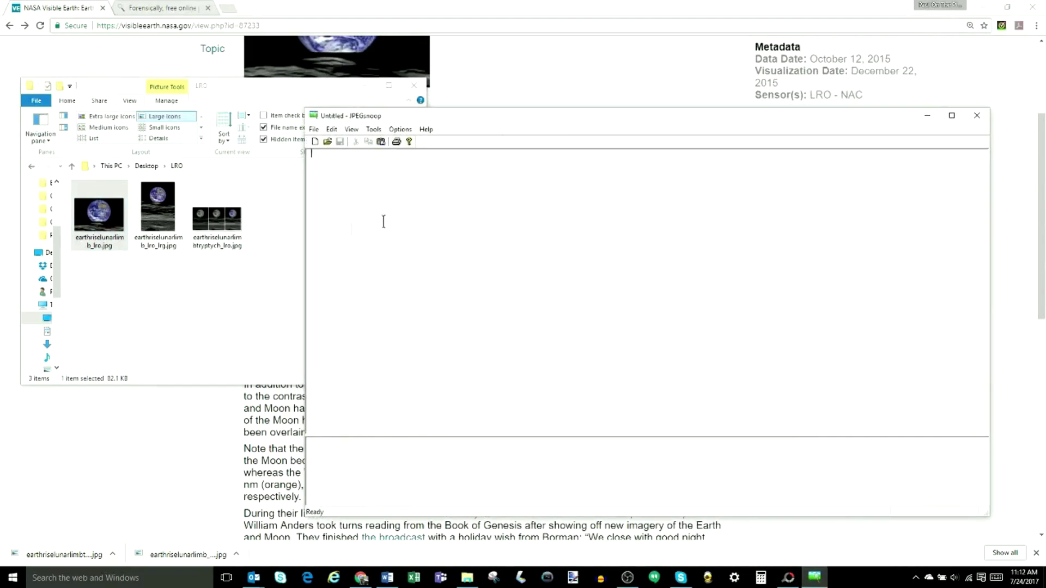
drag(212, 231, 411, 236)
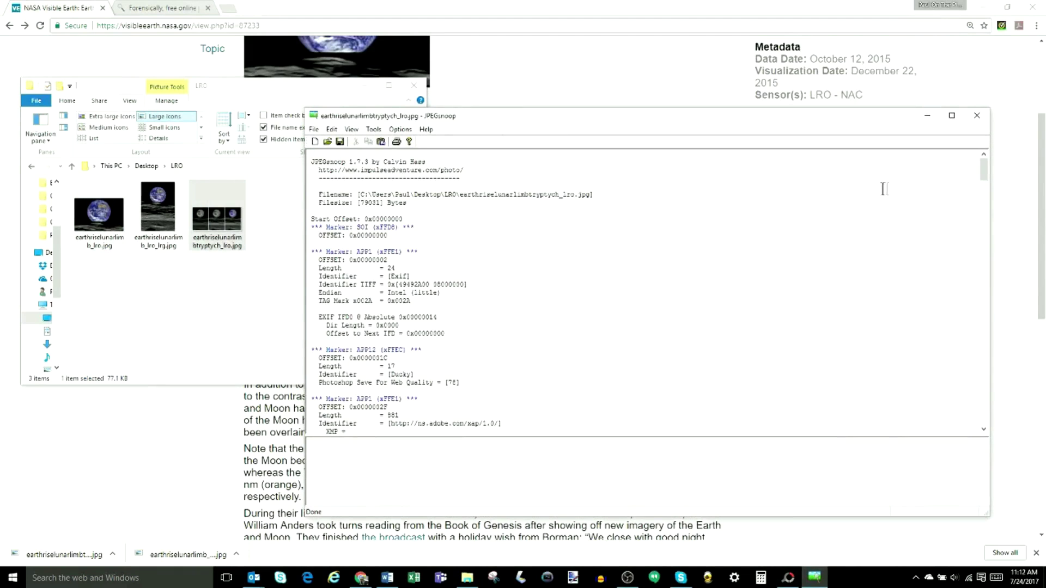
drag(981, 172, 989, 430)
- Mark the processed/edited, Photoshop IRB and Adobe signature lines, then load earthriselunarlimb_lro_lrg.jpg
drag(498, 406, 318, 406)
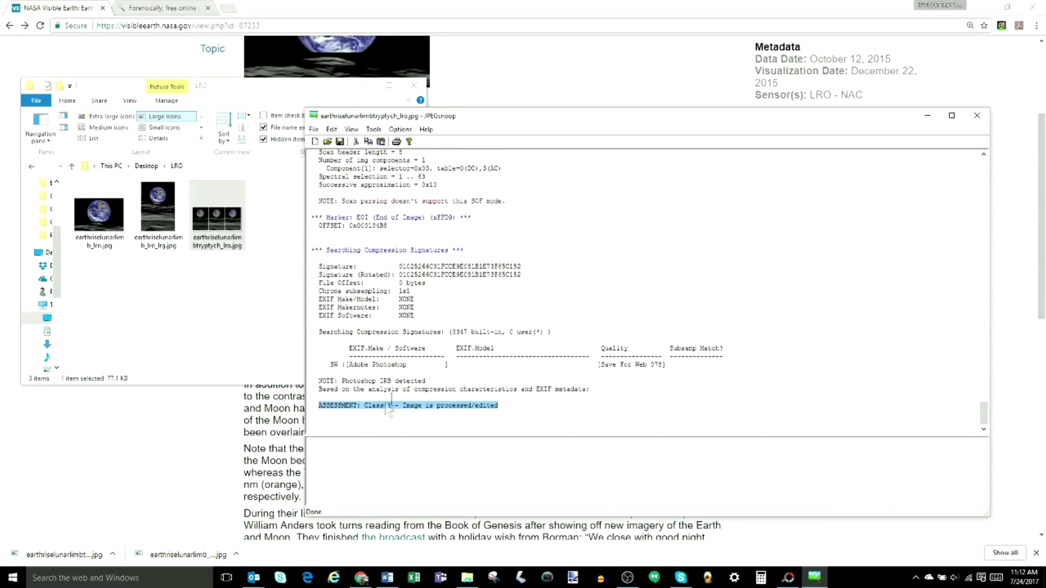
drag(427, 381, 335, 384)
drag(444, 364, 349, 365)
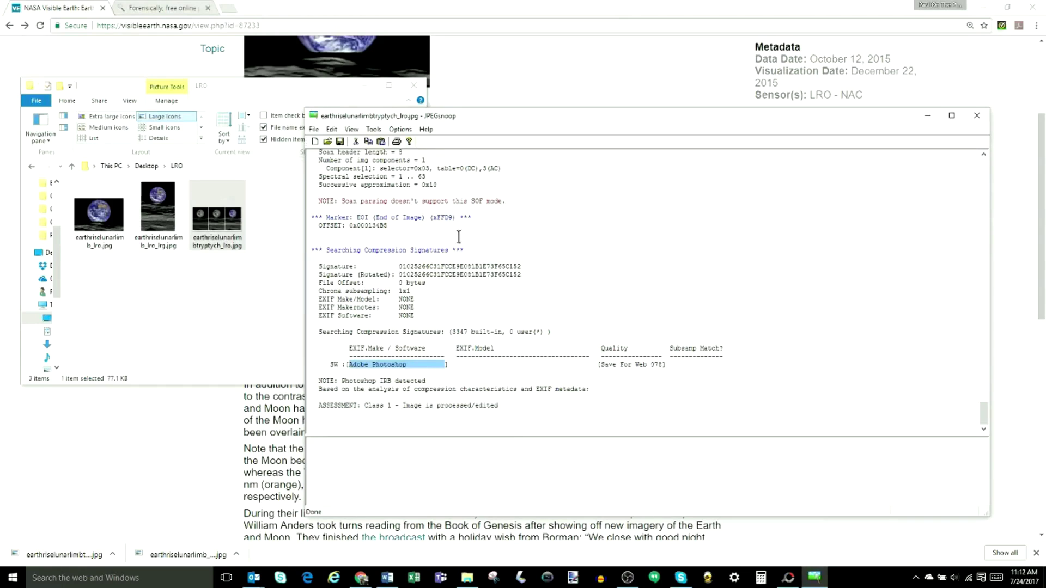
drag(166, 221, 513, 321)
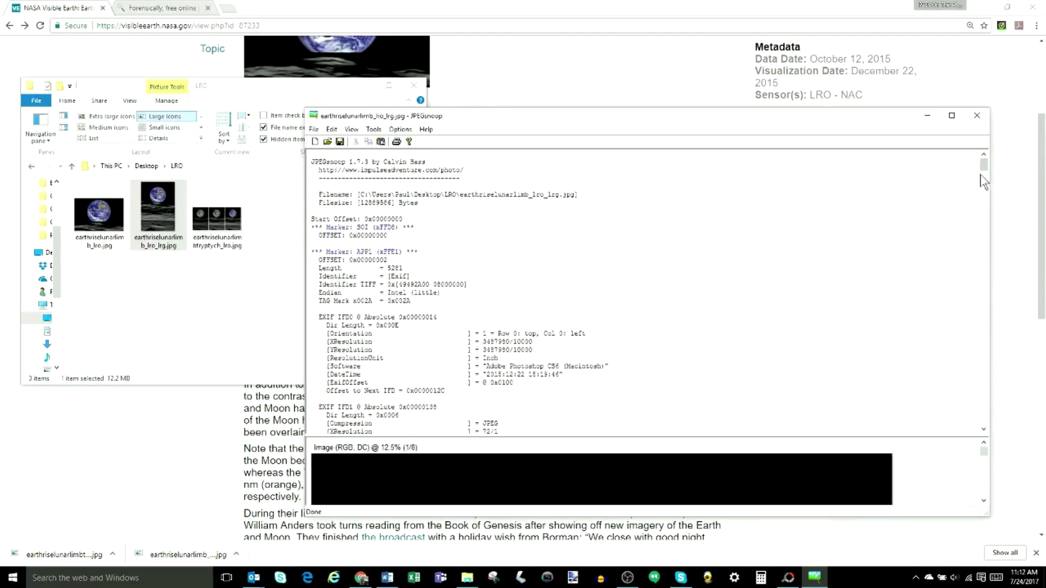
- In the lrg report, mark the assessment, Photoshop IRB and Adobe Photoshop signature lines
drag(984, 168, 984, 444)
drag(498, 407, 397, 409)
drag(426, 373, 350, 373)
drag(445, 357, 359, 359)
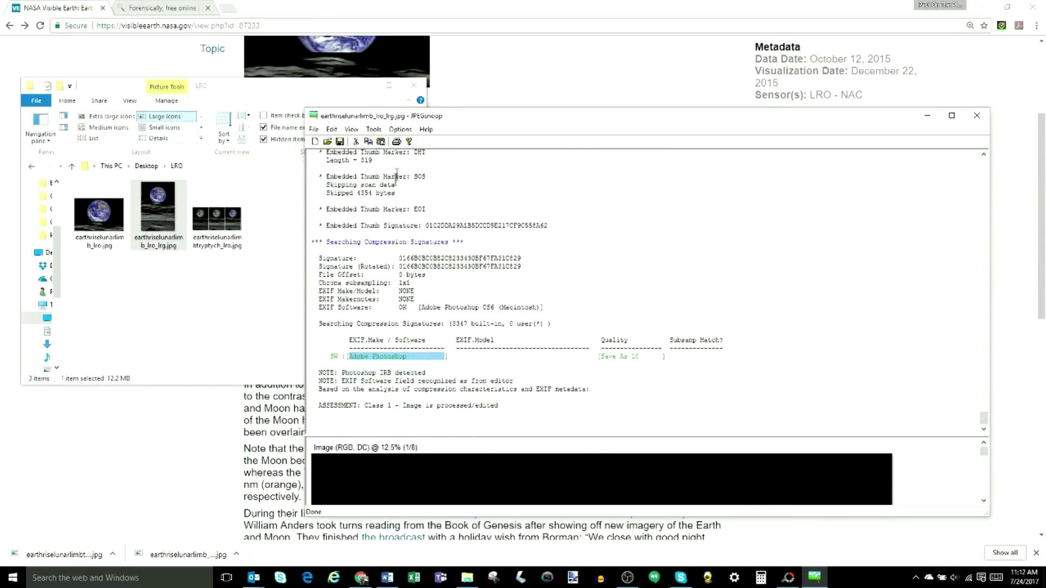
- Decode earthriselunarlimb_lro.jpg, highlight its Class 1 processed/edited assessment, then return to Chrome
drag(99, 215, 446, 287)
drag(982, 172, 983, 413)
drag(507, 406, 425, 382)
click(380, 299)
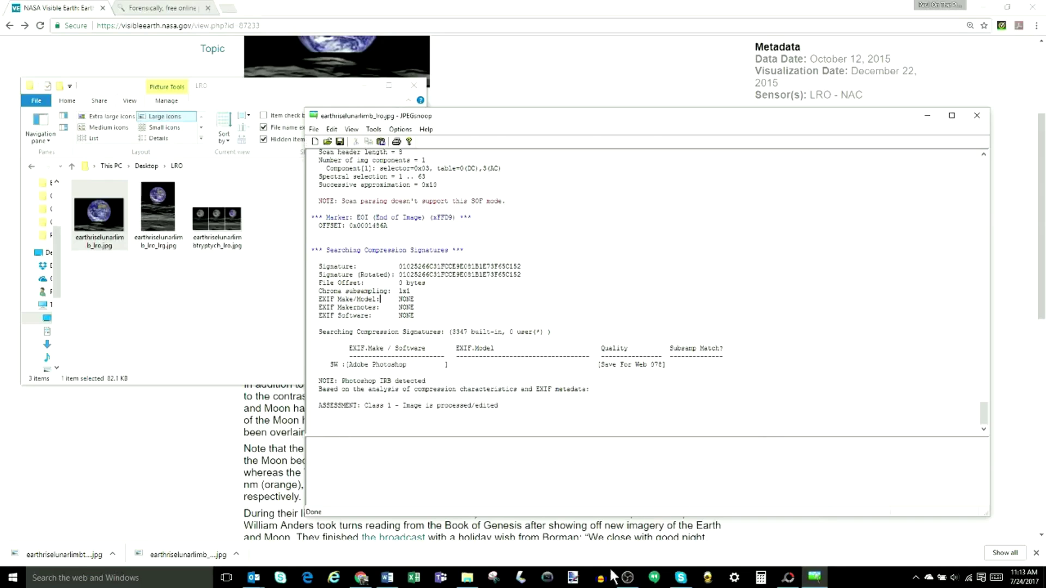
click(237, 60)
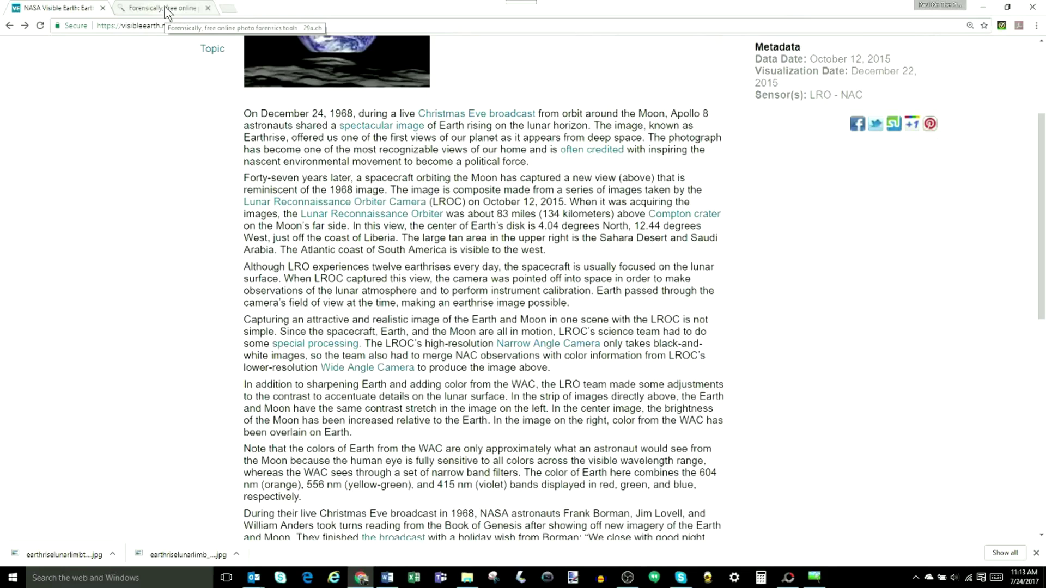
- Open DSCN0928.JPG from the Moon Shots folder in Forensically
click(165, 10)
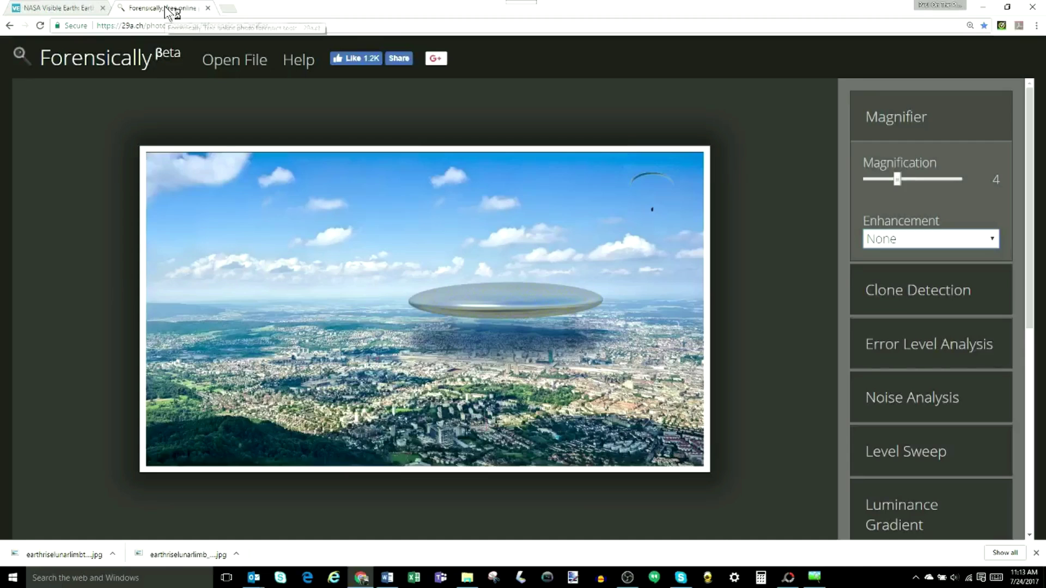
click(231, 66)
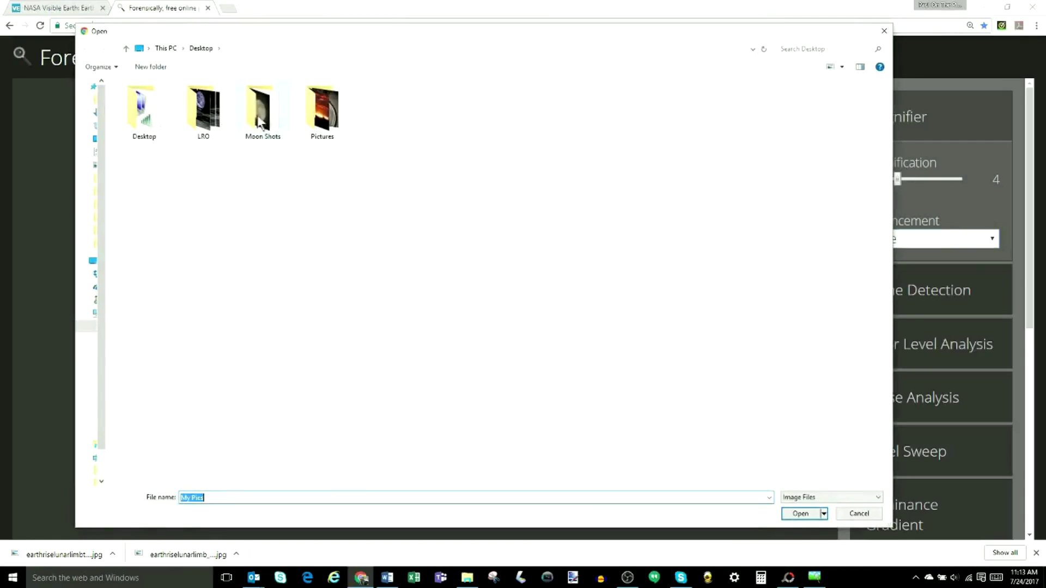
double_click(258, 112)
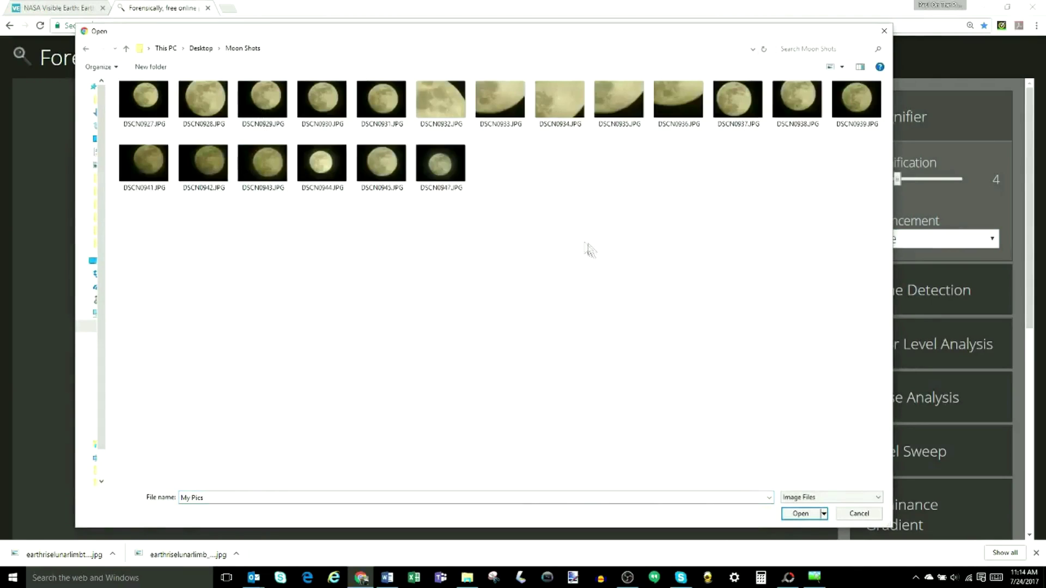
click(214, 106)
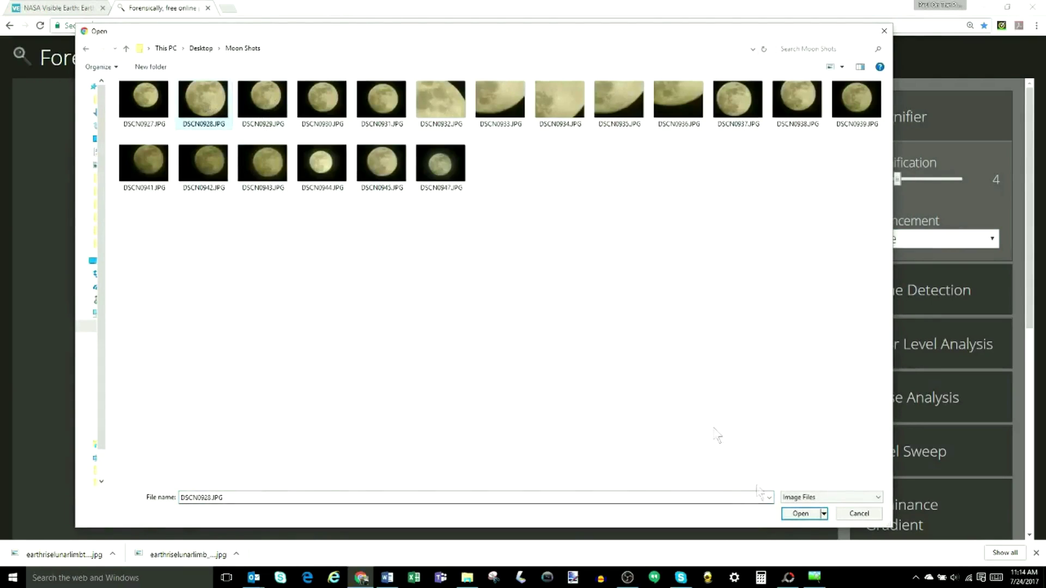
click(801, 515)
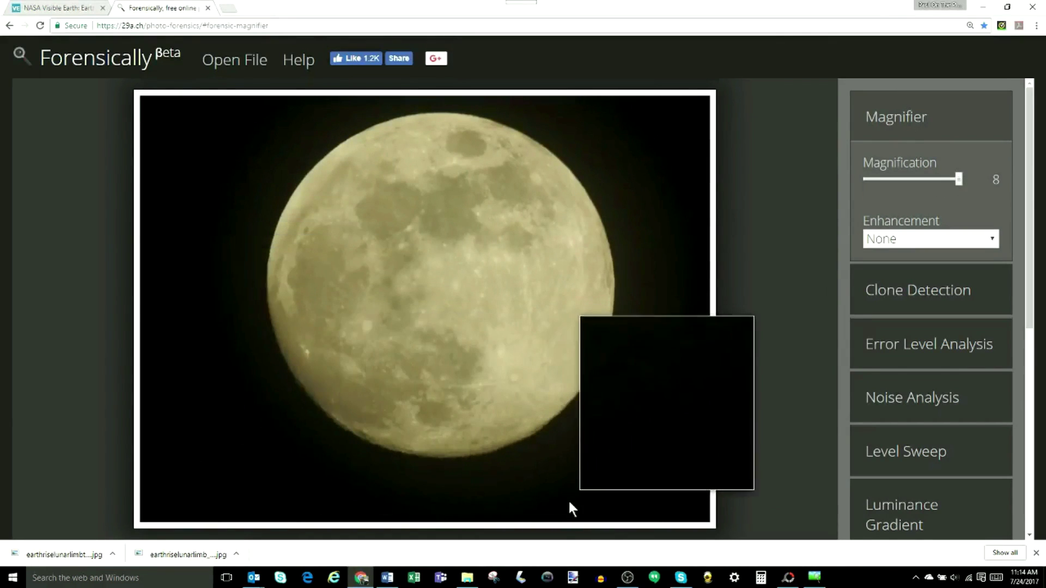
click(919, 408)
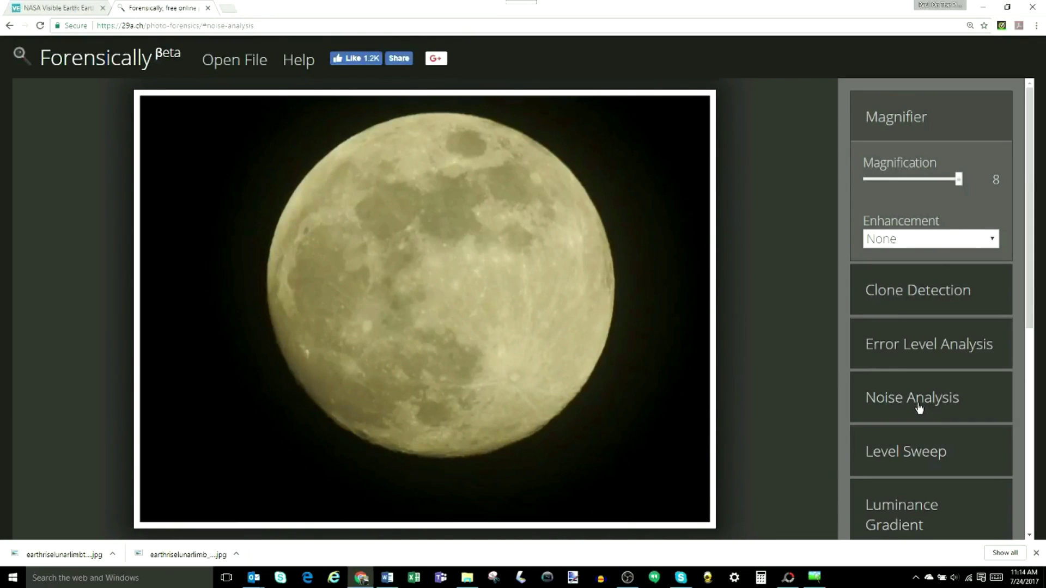
- View the moon's noise map, fading opacity to zero and back to 0.60, testing amplitude
click(919, 406)
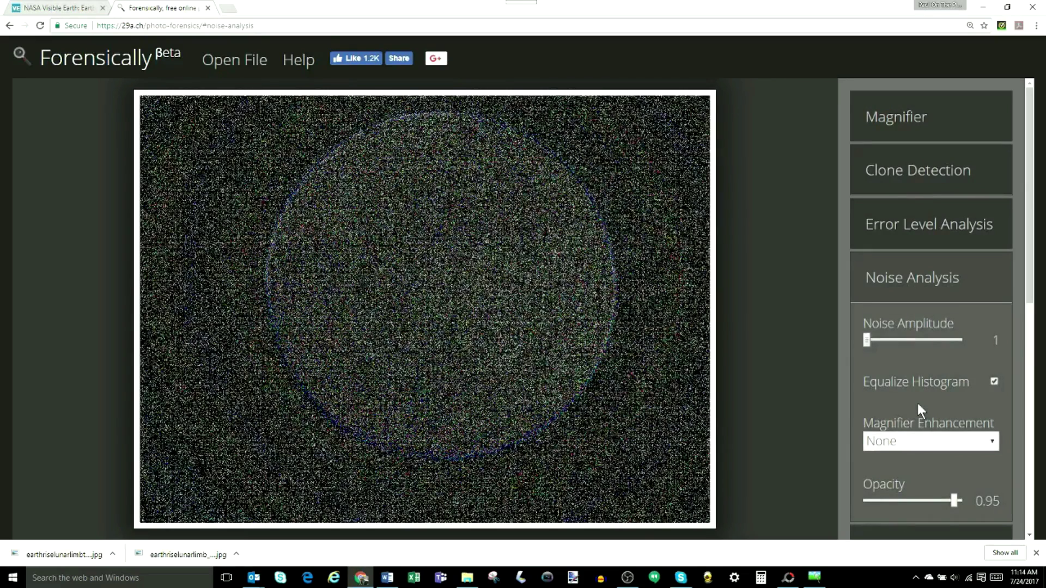
drag(956, 498, 836, 493)
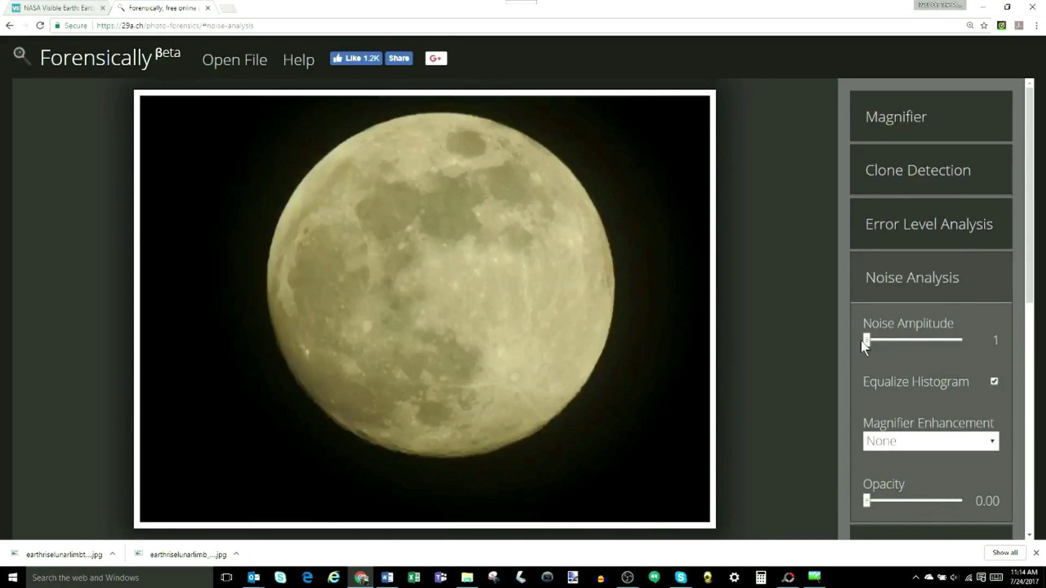
mouse_move(865, 340)
mouse_down()
mouse_move(890, 341)
mouse_move(871, 342)
mouse_up()
drag(865, 499, 921, 499)
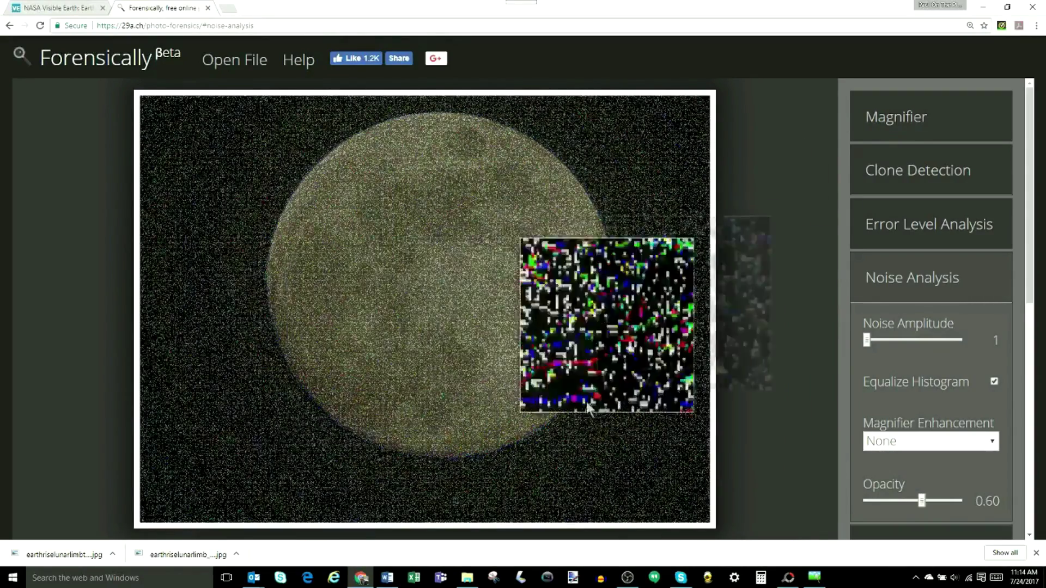
click(917, 117)
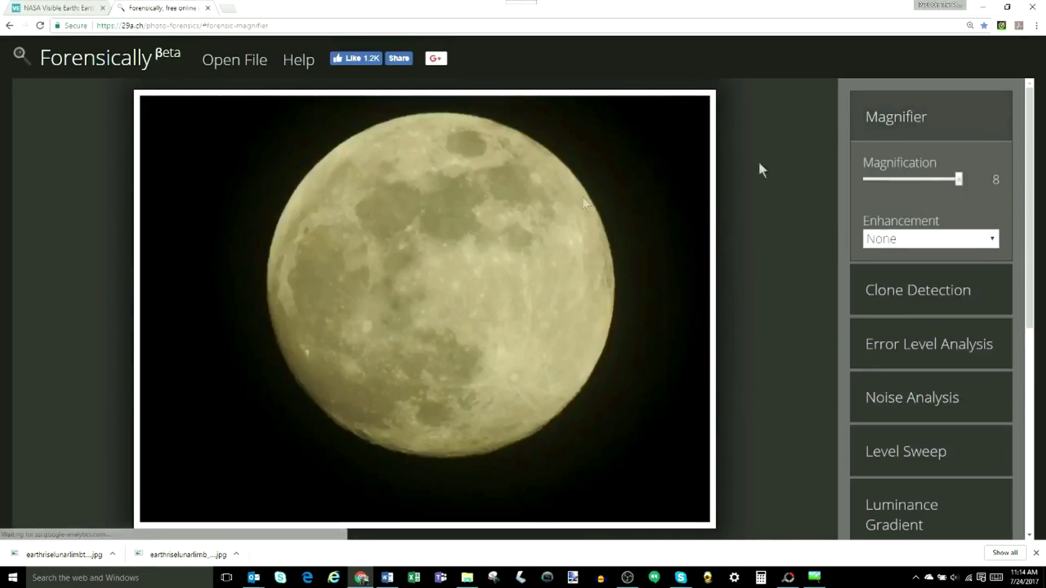
click(245, 60)
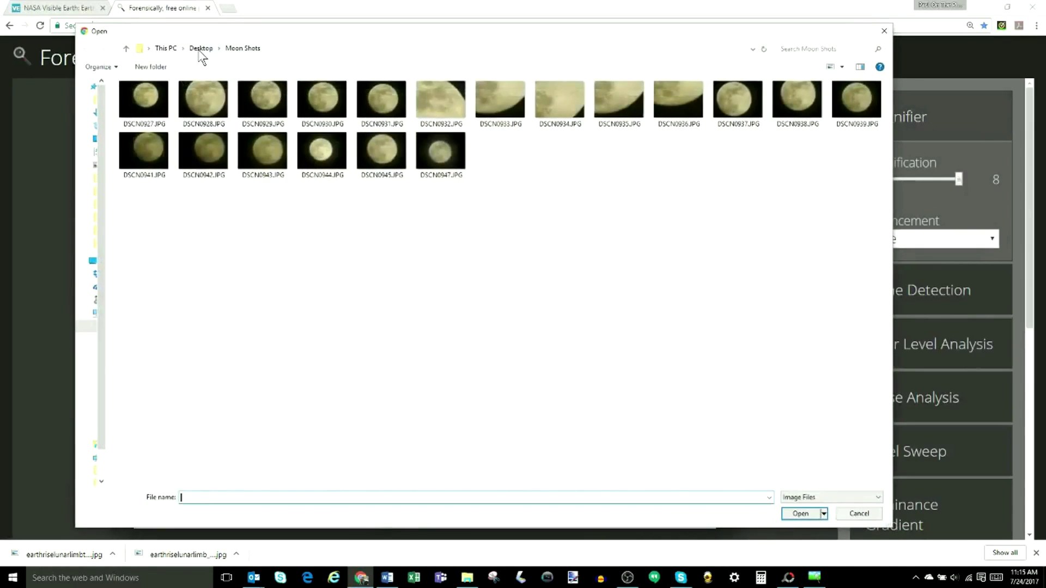
- Open DSCN0331.JPG from Desktop > Pictures in Forensically
click(199, 49)
double_click(322, 109)
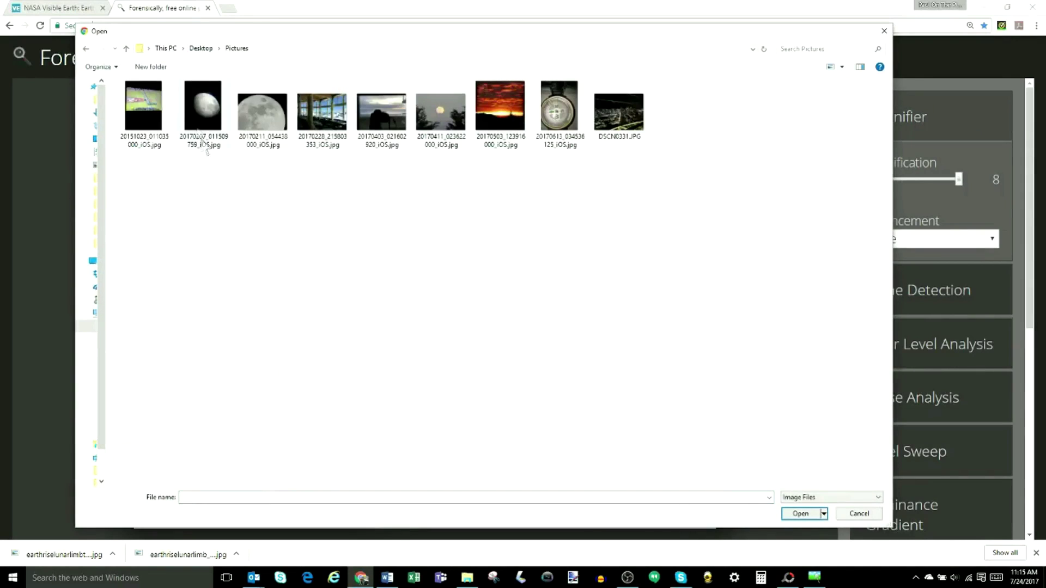
click(617, 113)
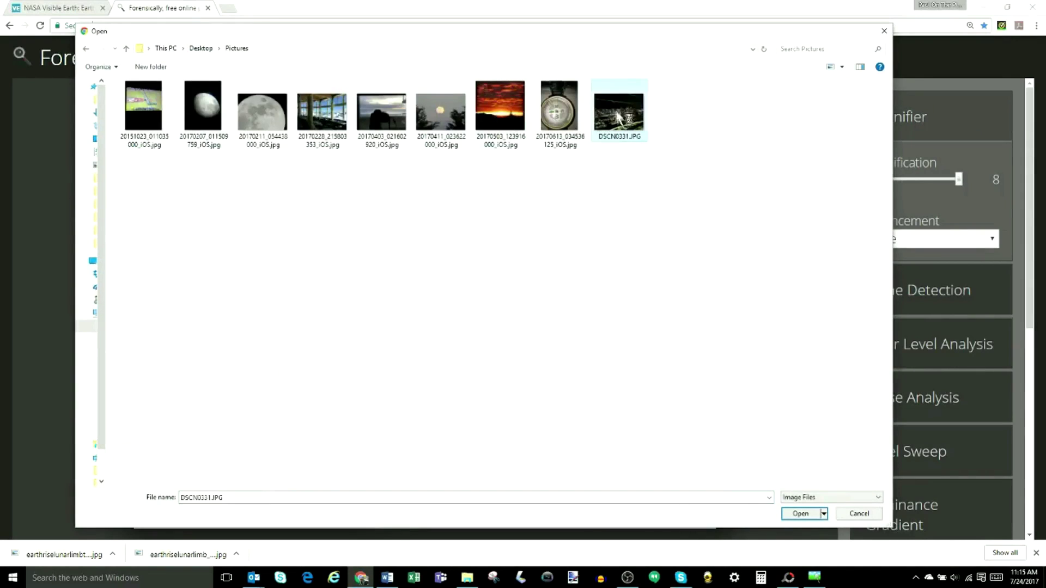
click(801, 513)
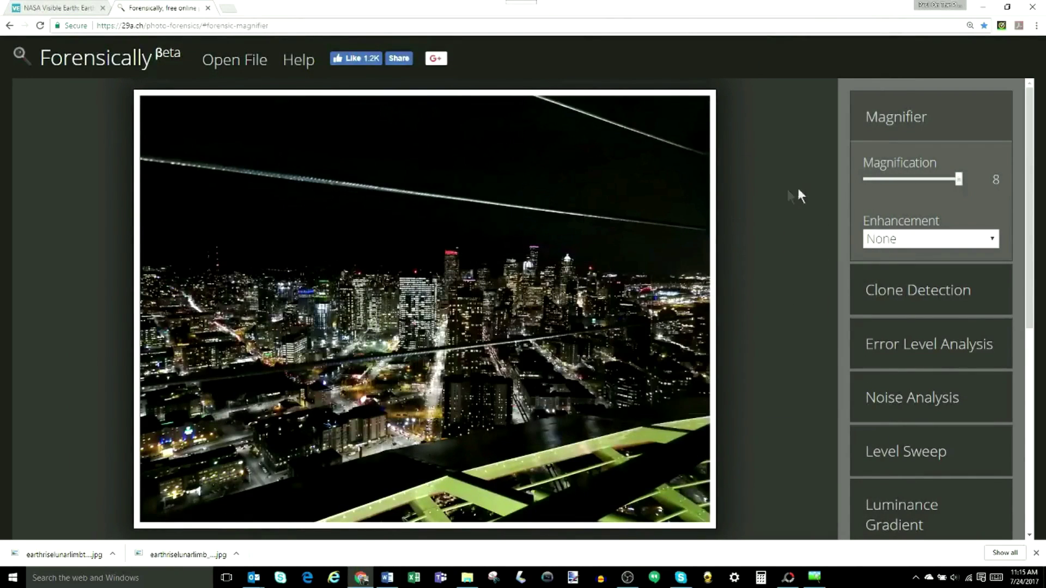
click(933, 404)
- View the night-city noise map with opacity lowered from 0.60, then select earthriselunarlimb_lro.jpg
click(933, 402)
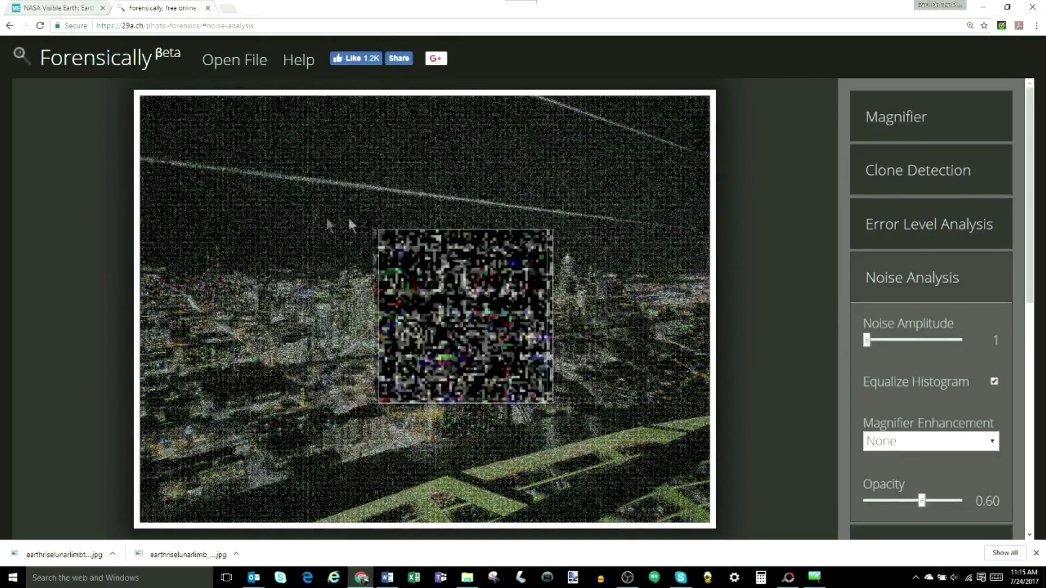
drag(921, 499, 879, 499)
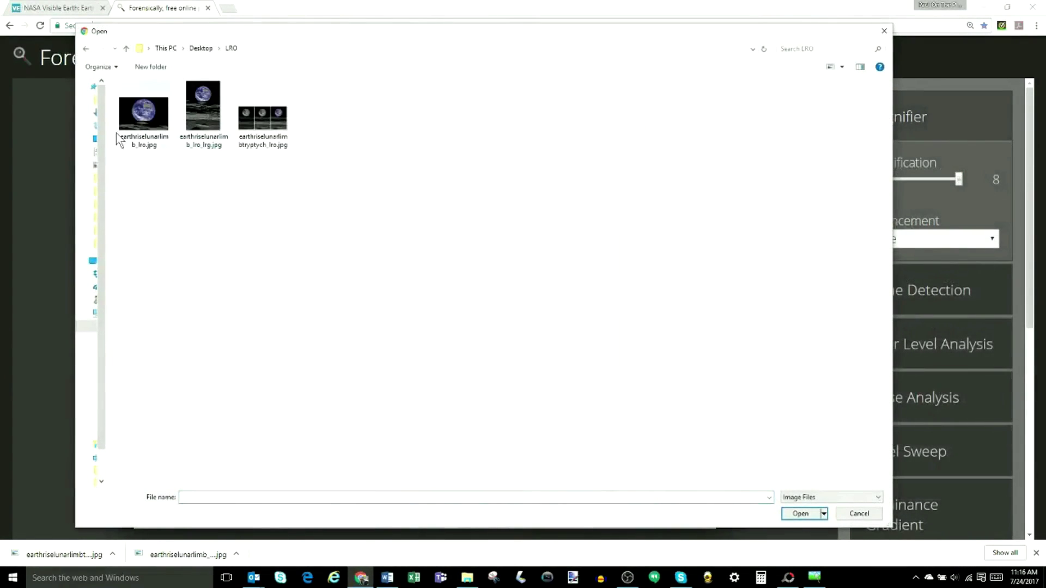
click(144, 116)
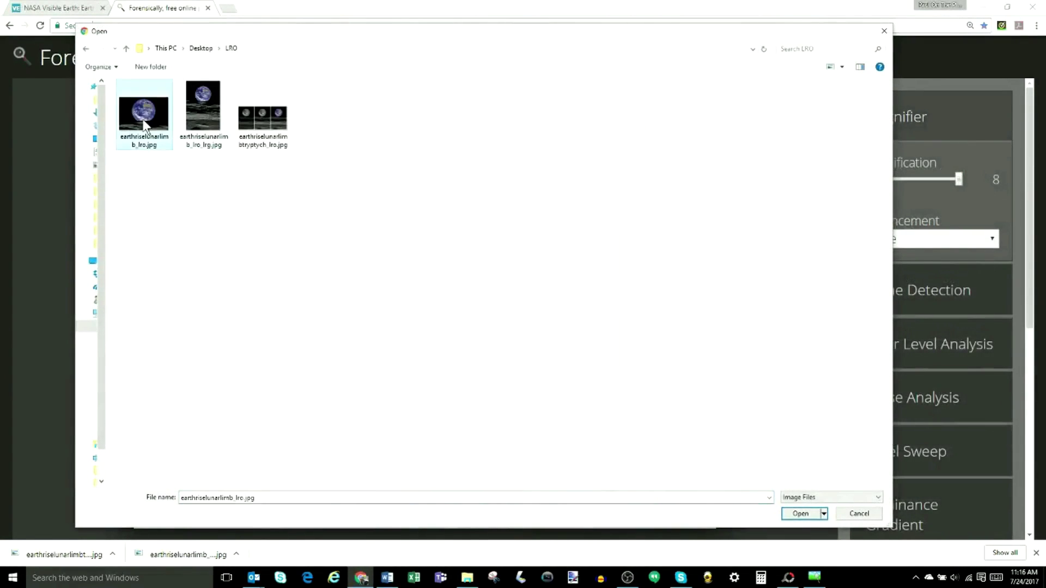
- Load earthriselunarlimb_lro.jpg and view its noise map, raising opacity to 0.70 then fading it out
click(803, 514)
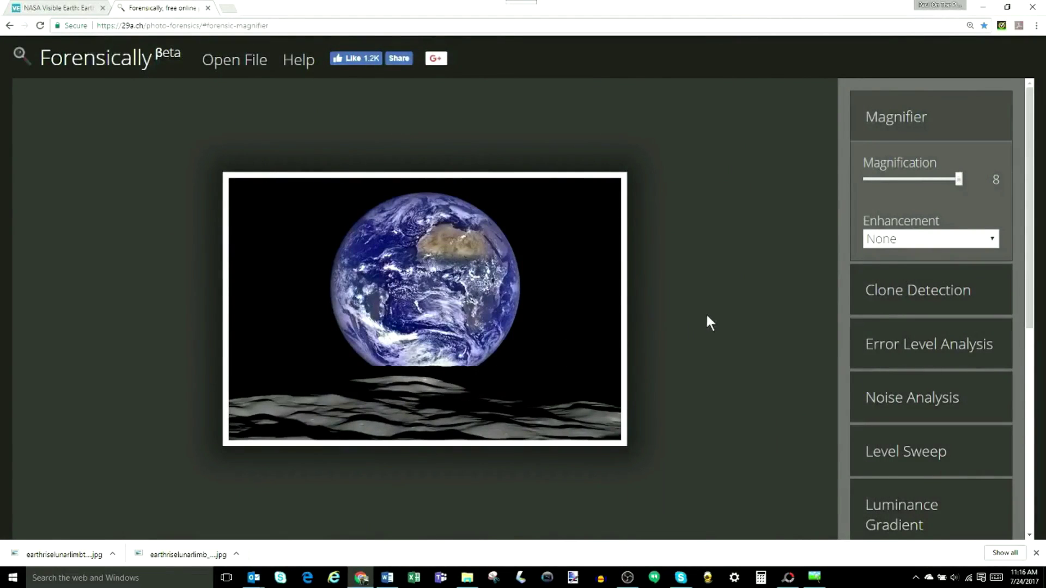
click(922, 400)
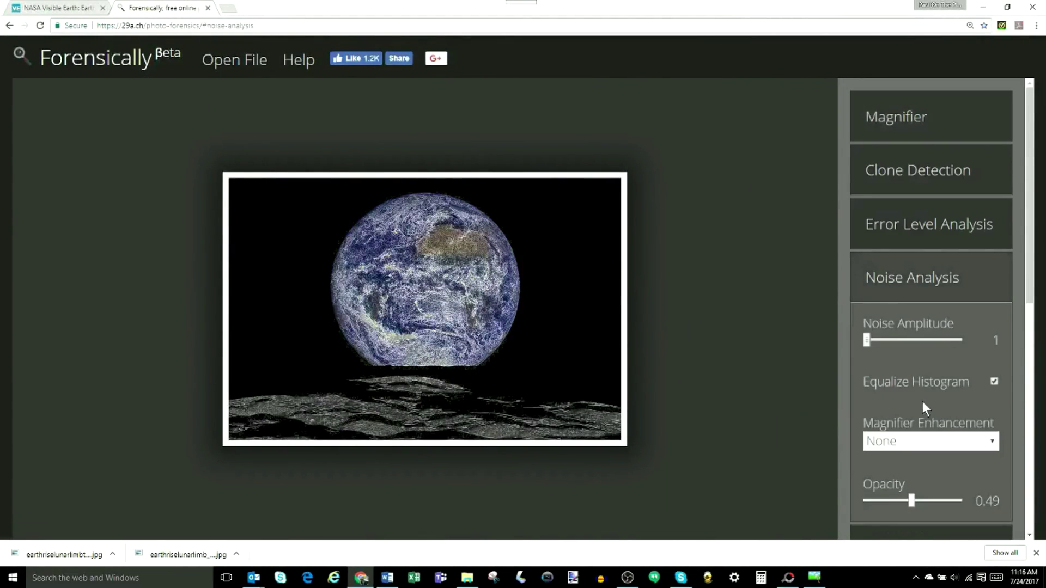
drag(911, 500, 964, 504)
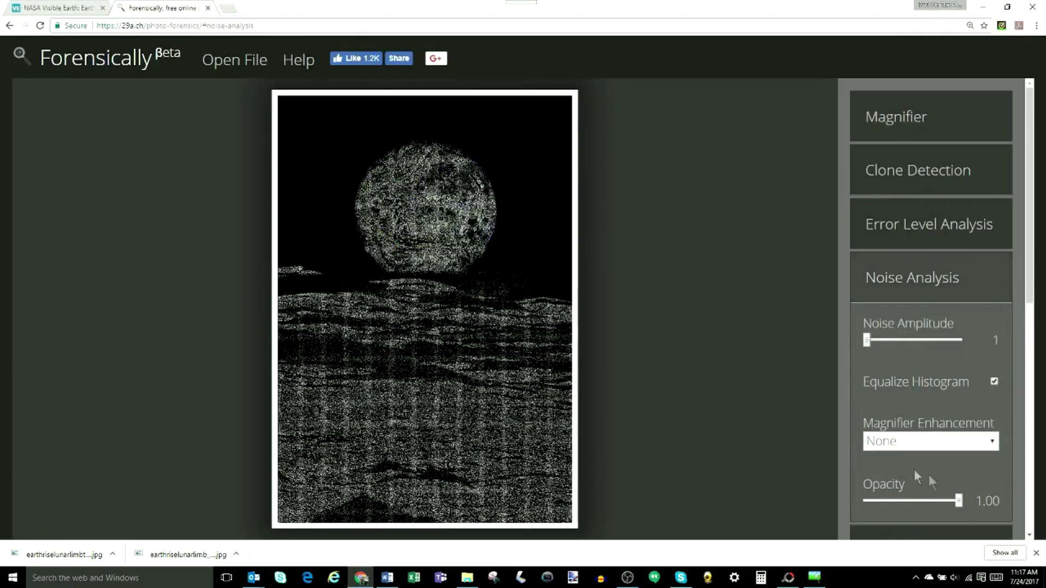
drag(959, 501, 914, 499)
- Raise the noise overlay opacity to 0.94 and show the Earthrise triptych's noise map
click(937, 501)
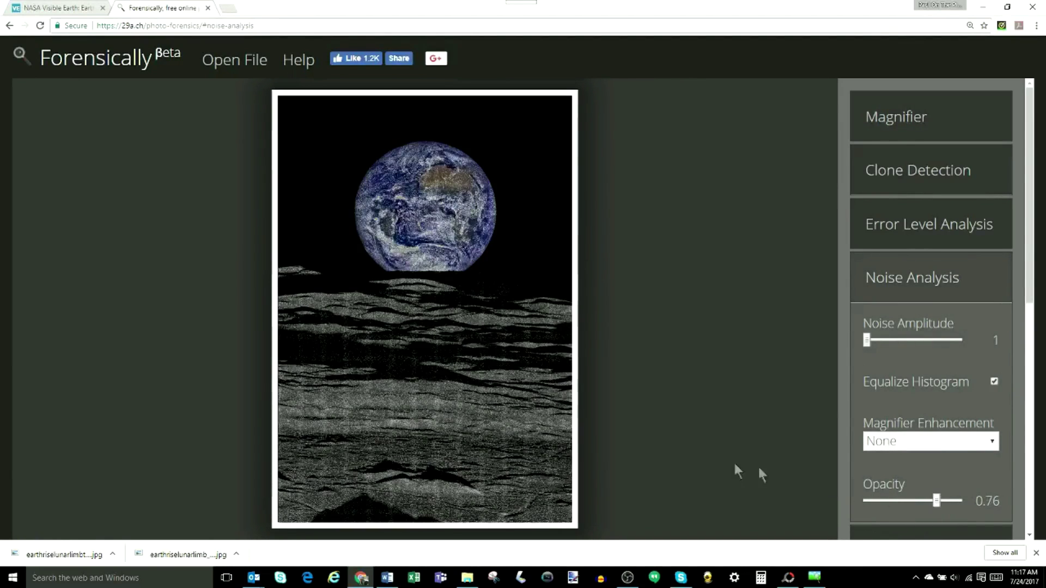
key(Right)
key(Right)
key(Right)
key(Right)
key(Right)
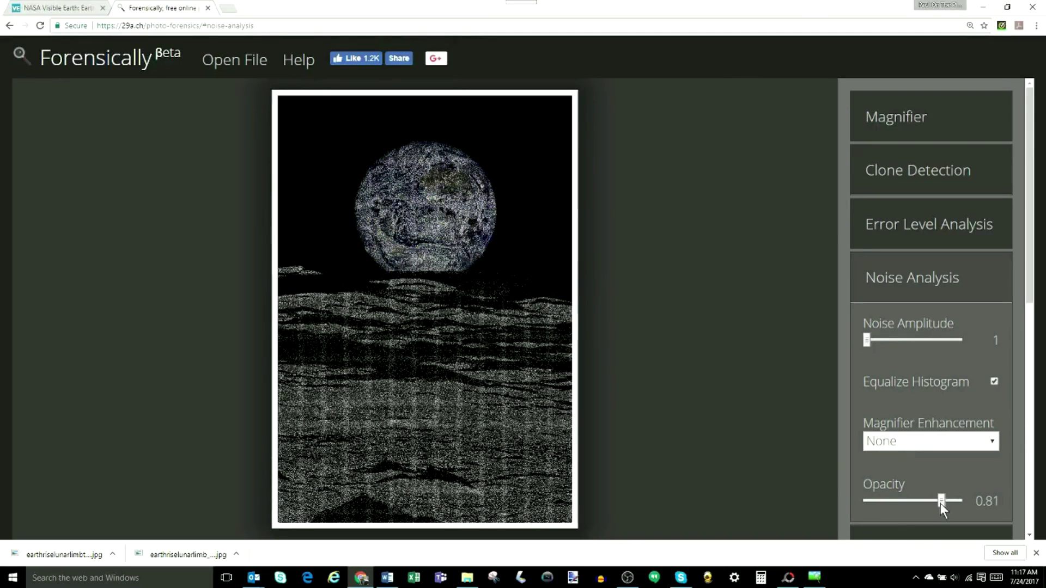
drag(939, 501, 954, 503)
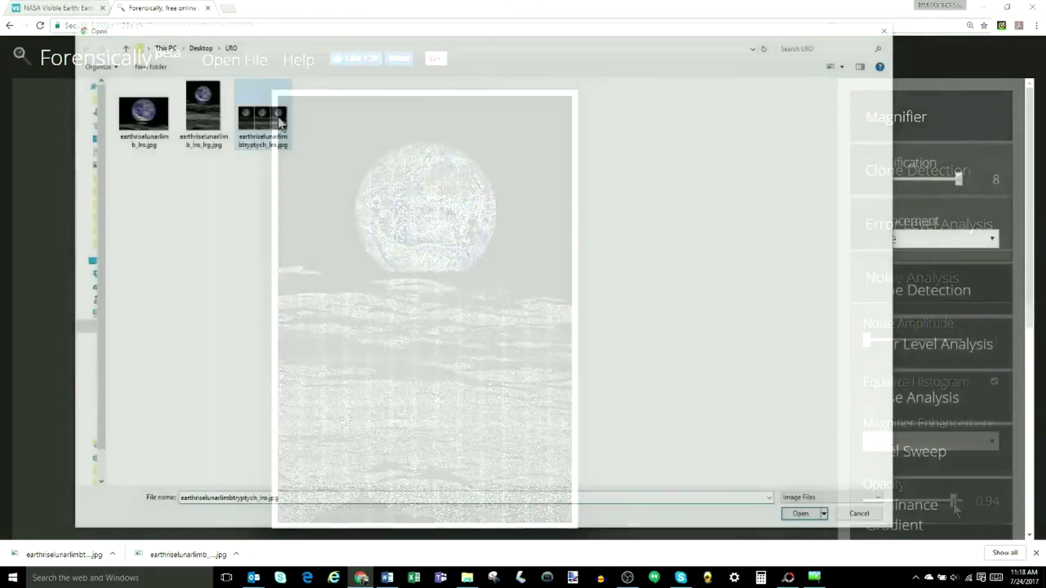
click(785, 514)
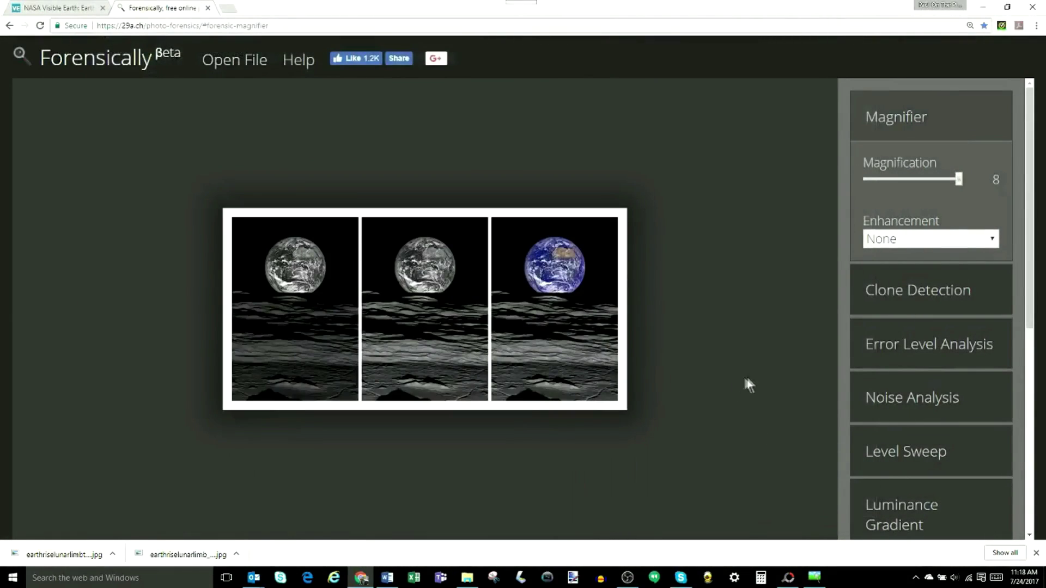
click(907, 412)
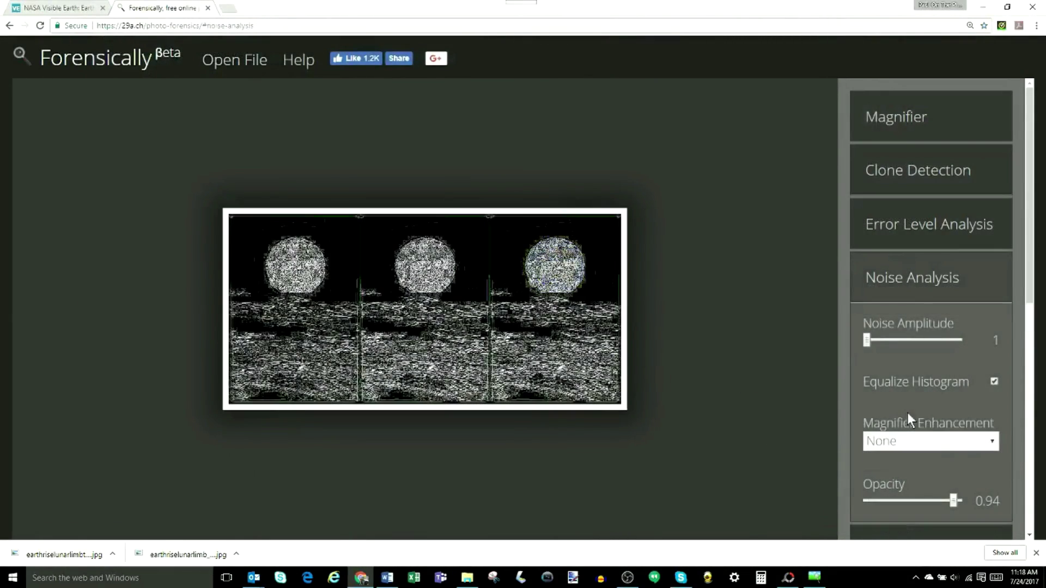